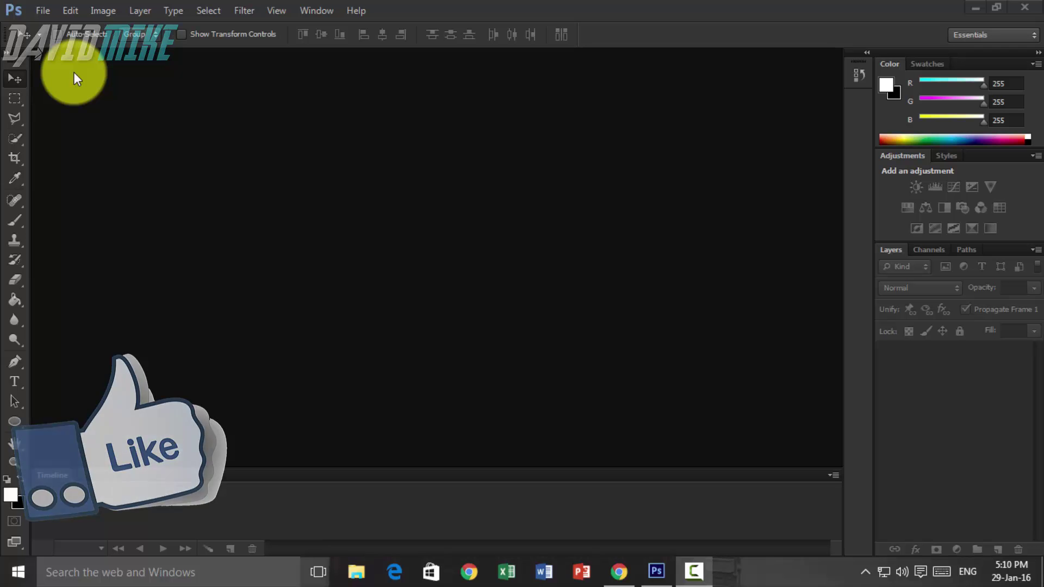
- Create a new 2560 × 1440 px document at 72 pixels/inch with transparent background contents
left_click(47, 15)
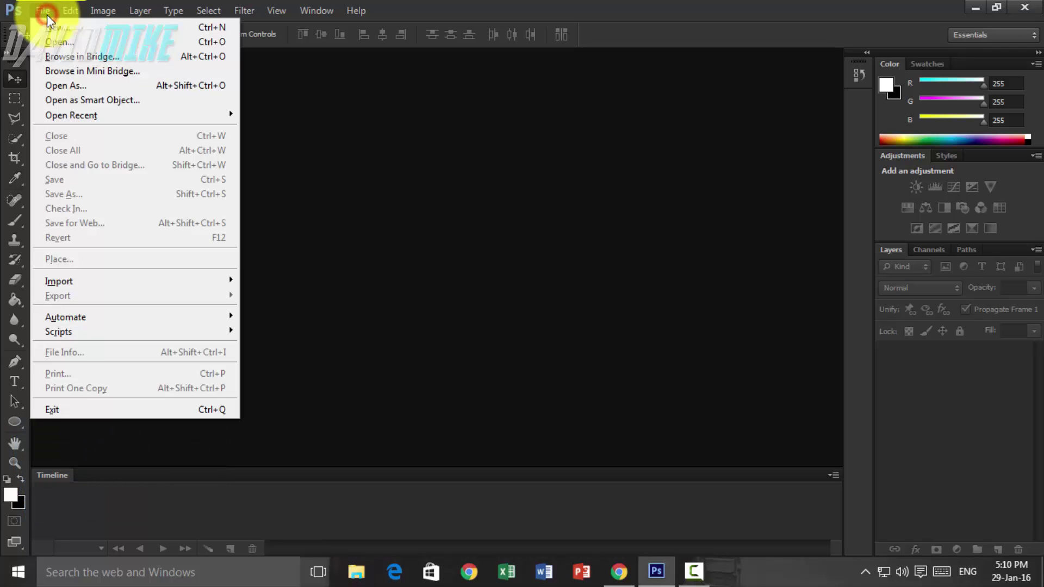
left_click(60, 24)
double_click(472, 204)
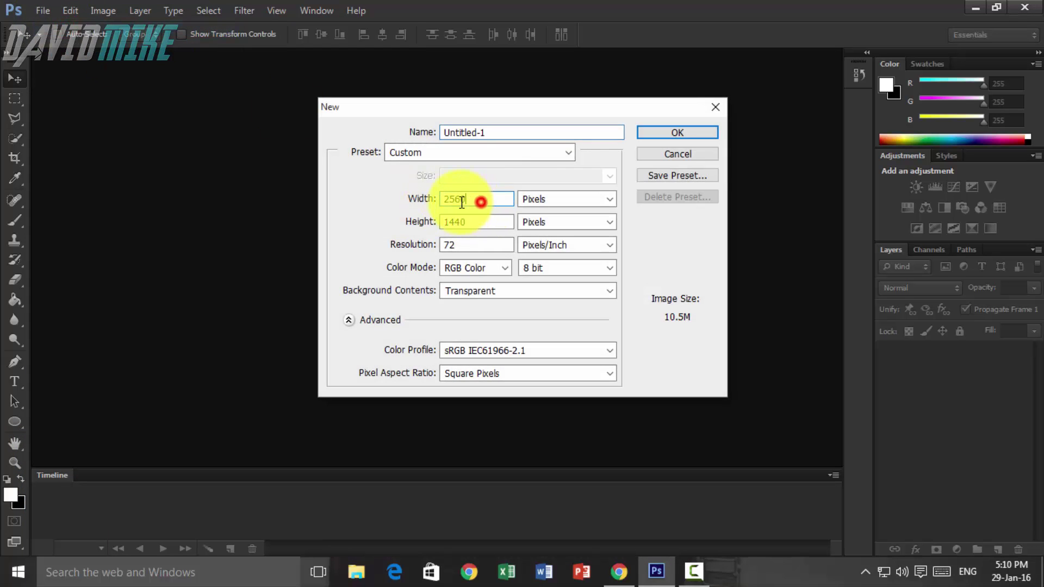
double_click(484, 222)
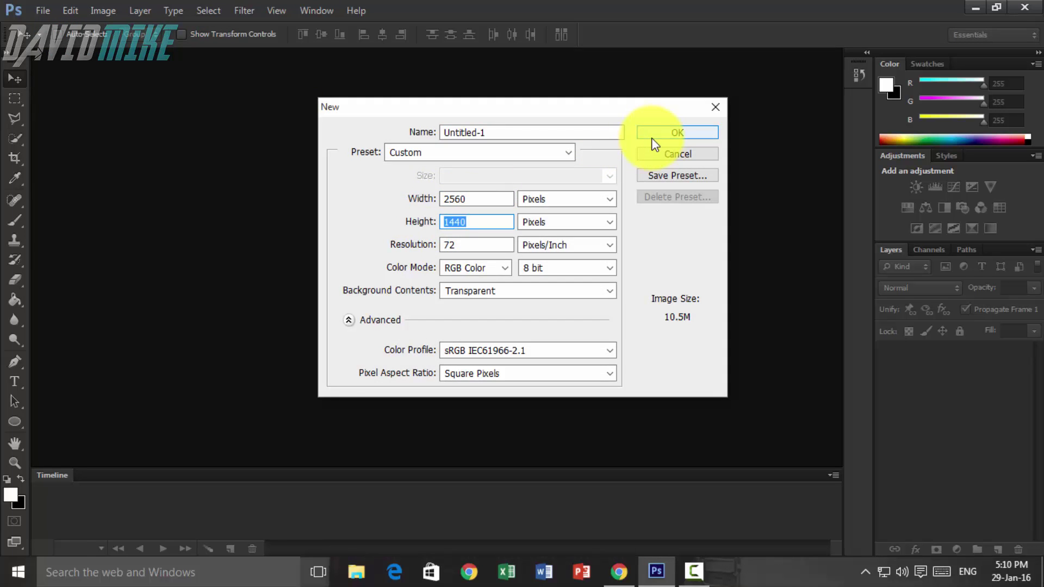
left_click(652, 137)
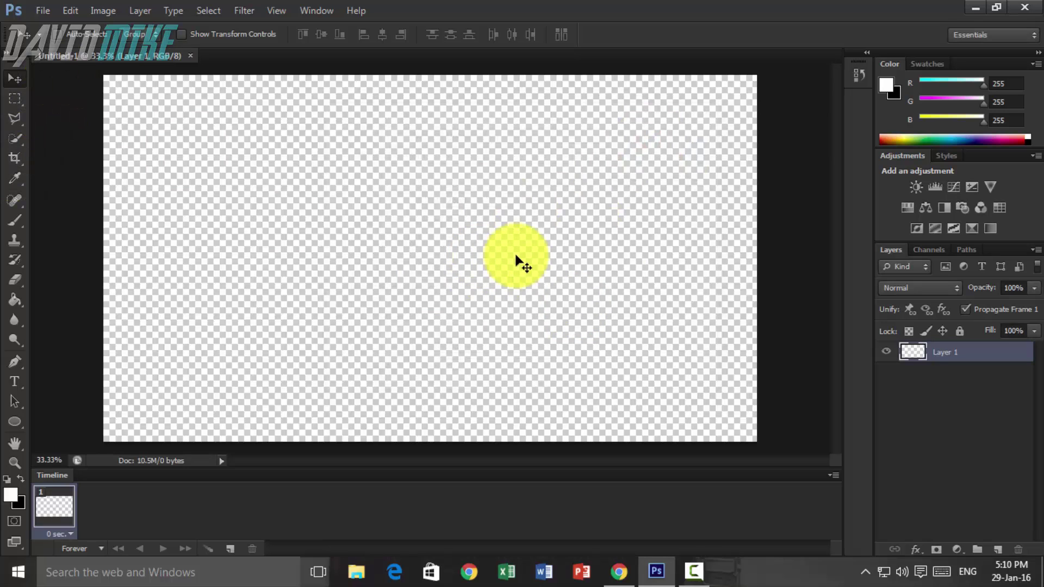
- Switch to Chrome and scroll through Unsplash's featured photos
left_click(635, 581)
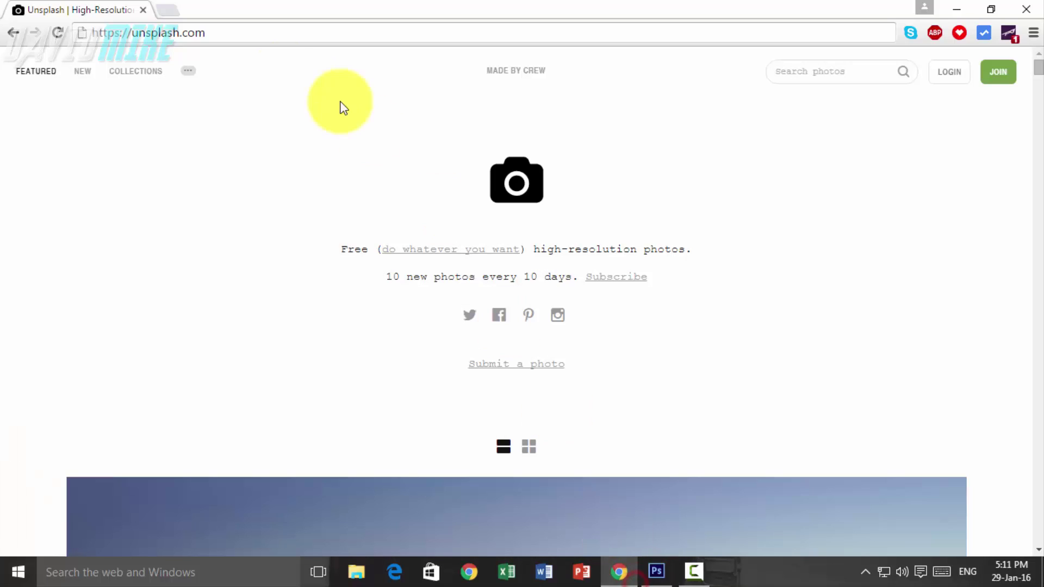
left_click(279, 30)
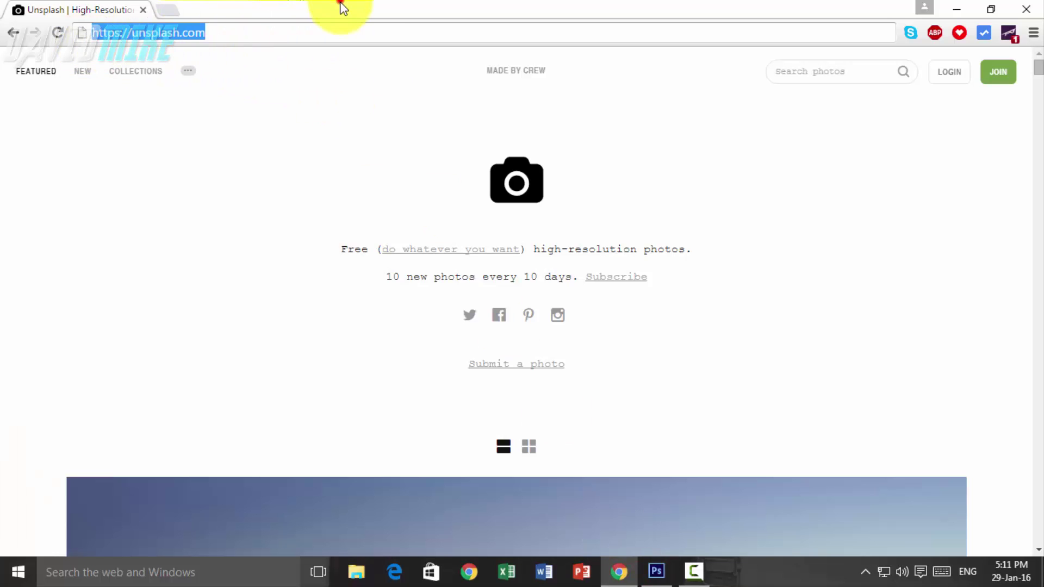
left_click(276, 26)
scroll(501, 222, "down", 12)
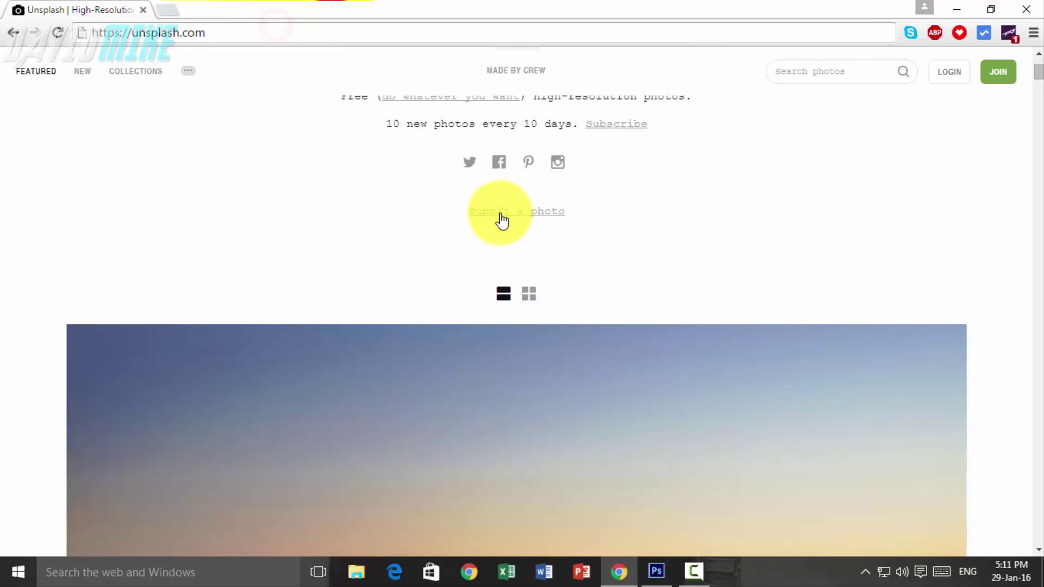
scroll(490, 260, "down", 15)
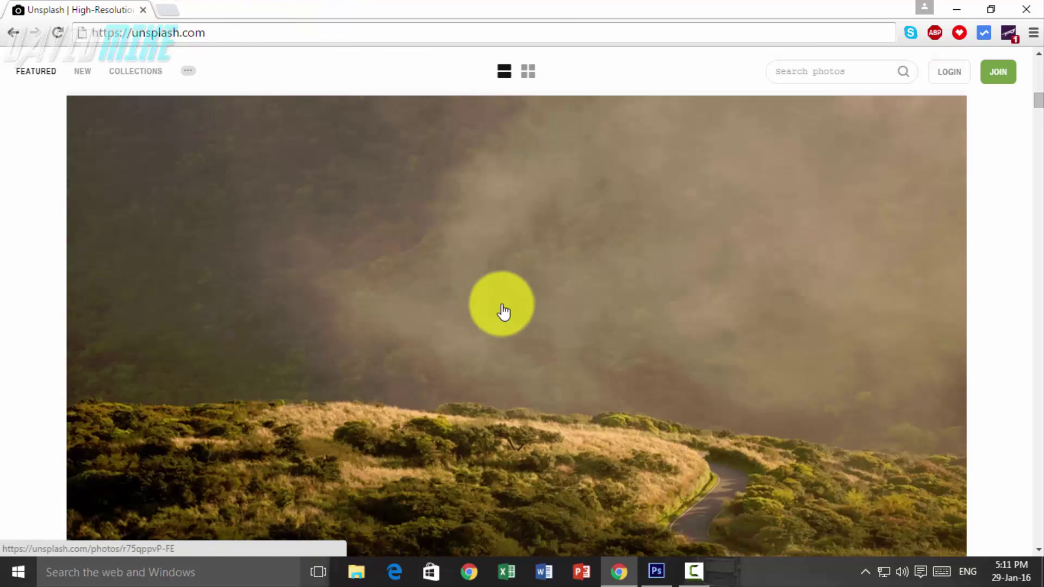
scroll(509, 296, "down", 15)
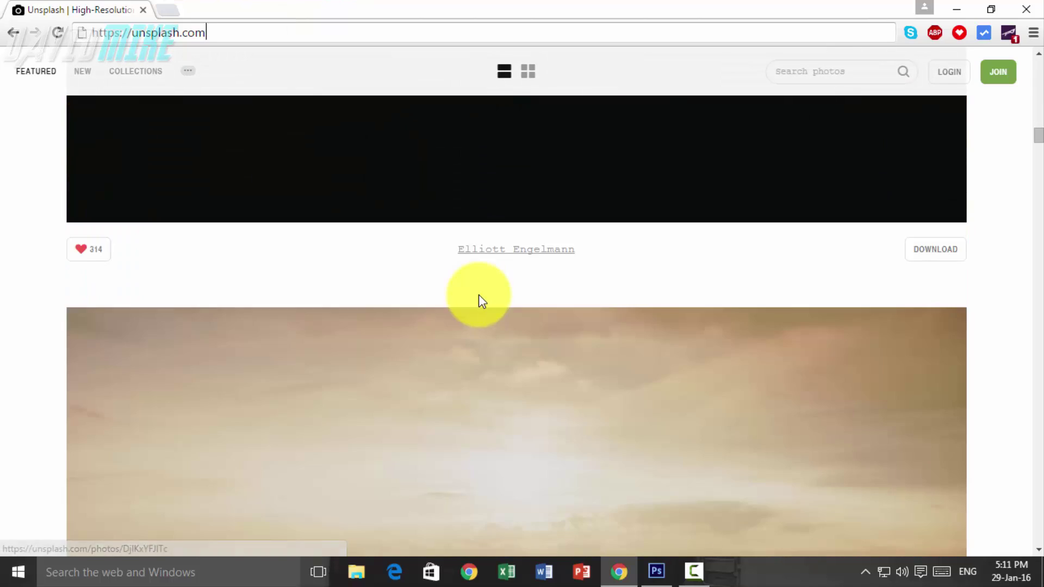
scroll(529, 342, "up", 7)
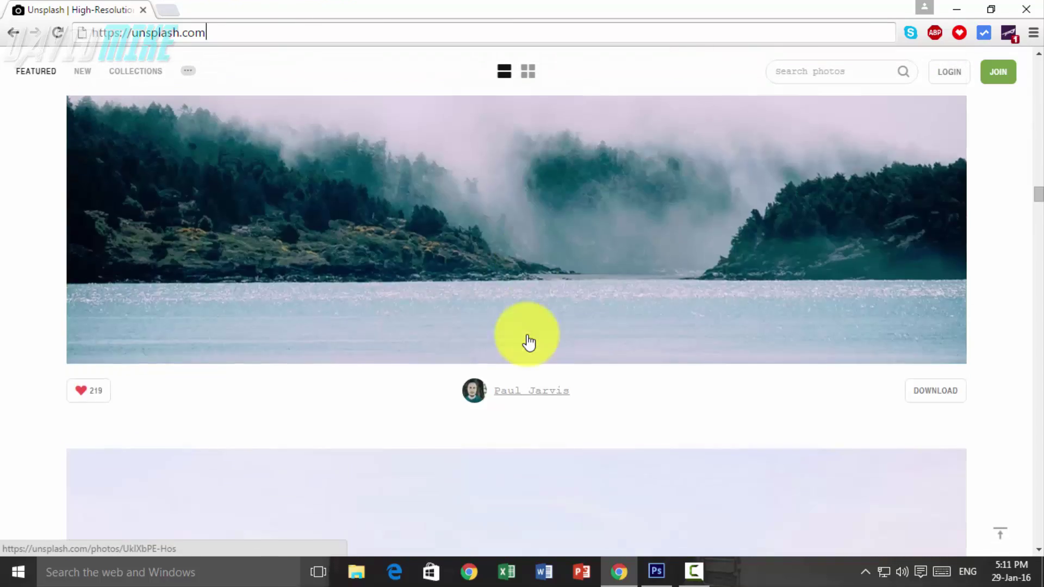
scroll(529, 343, "up", 10)
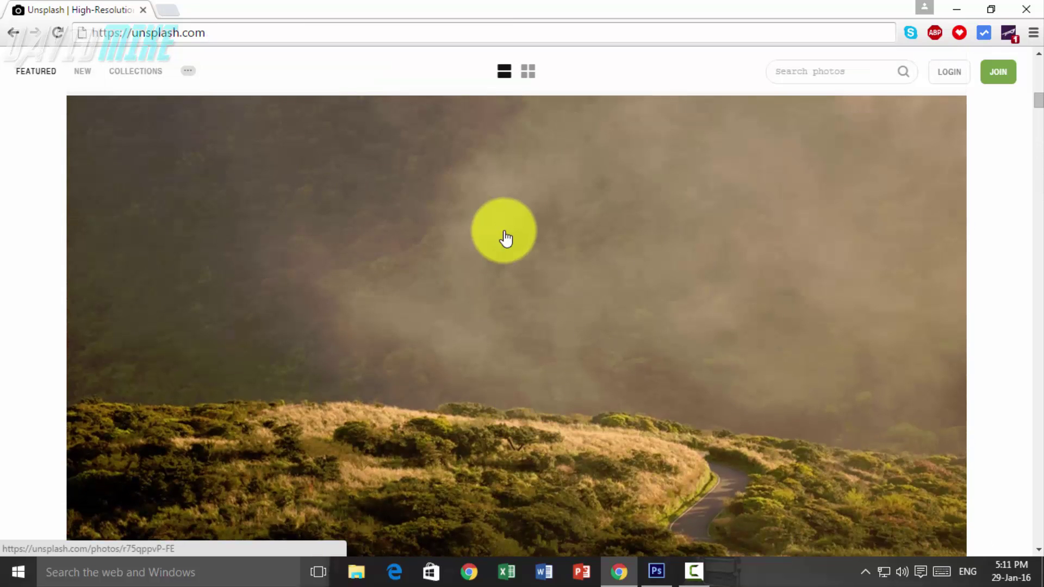
- Check the link options on the foggy green hills photo with the winding road, then return to Photoshop
right_click(505, 238)
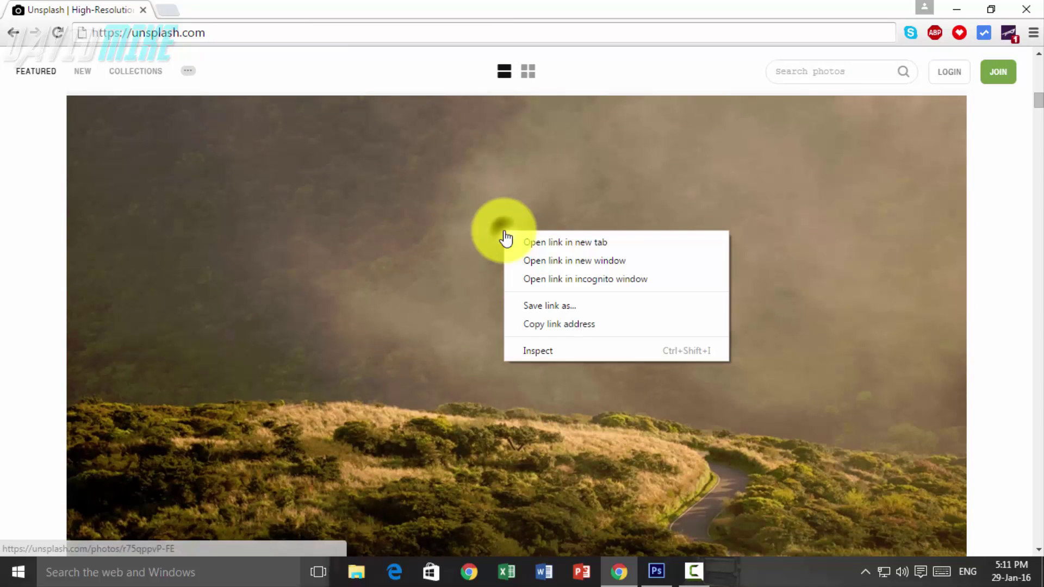
left_click(3, 216)
scroll(594, 296, "down", 5)
scroll(665, 314, "down", 3)
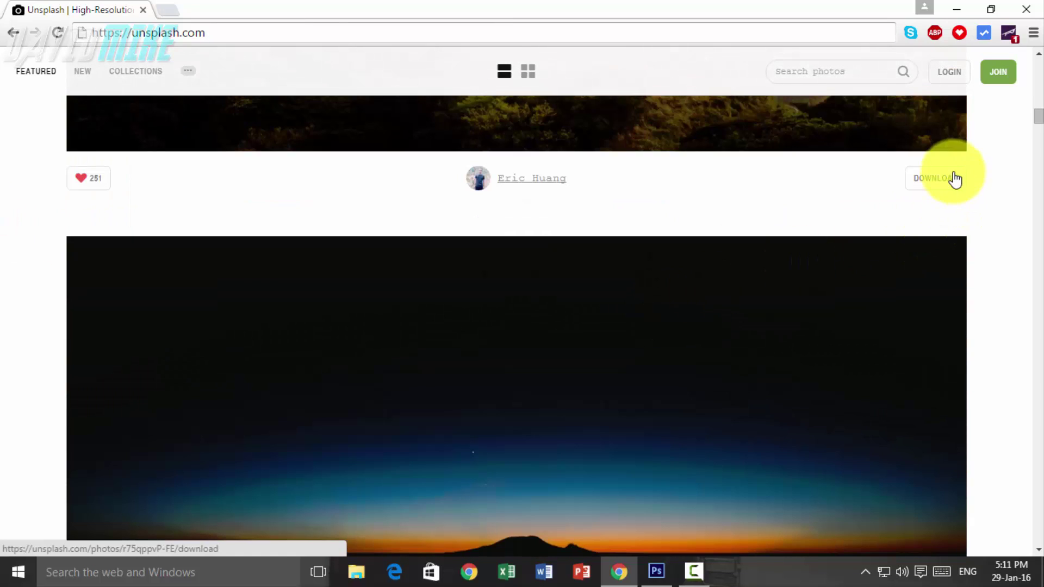
scroll(583, 263, "up", 5)
right_click(499, 226)
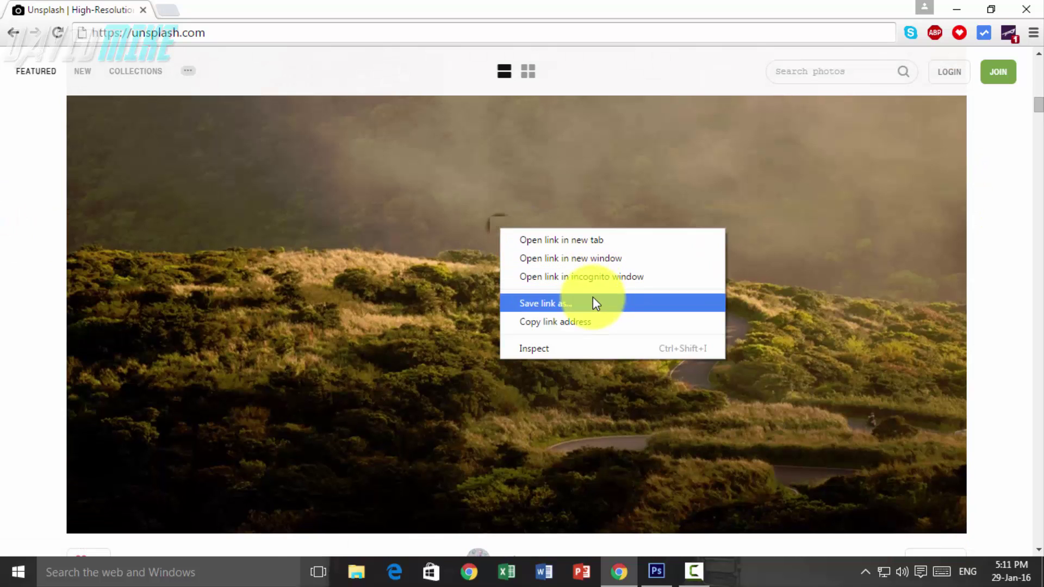
left_click(459, 5)
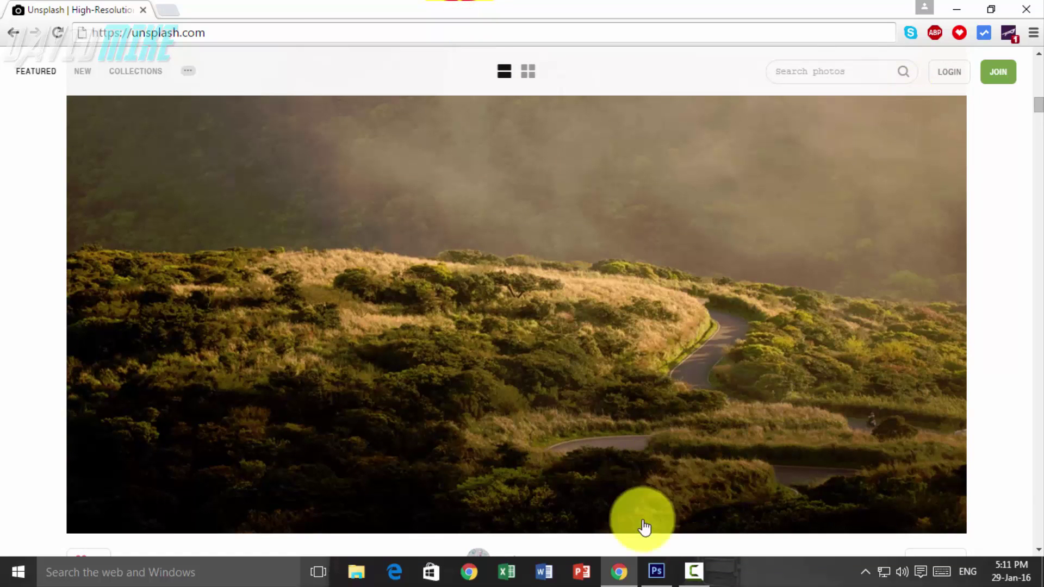
left_click(643, 563)
- Place the Desktop 'Look' photo and scale it to fill the 2560 × 1440 canvas
left_click(42, 10)
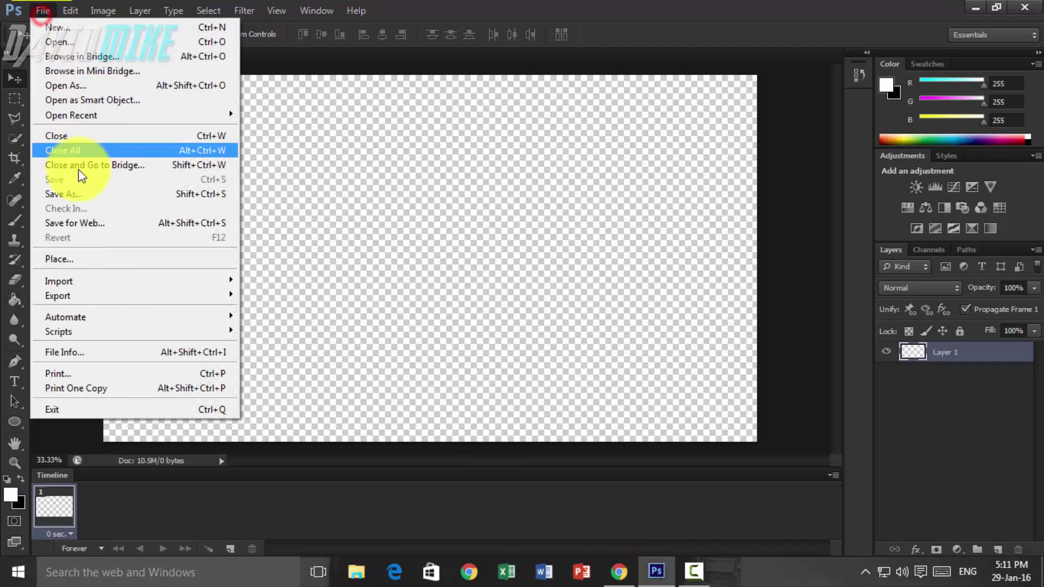
left_click(81, 259)
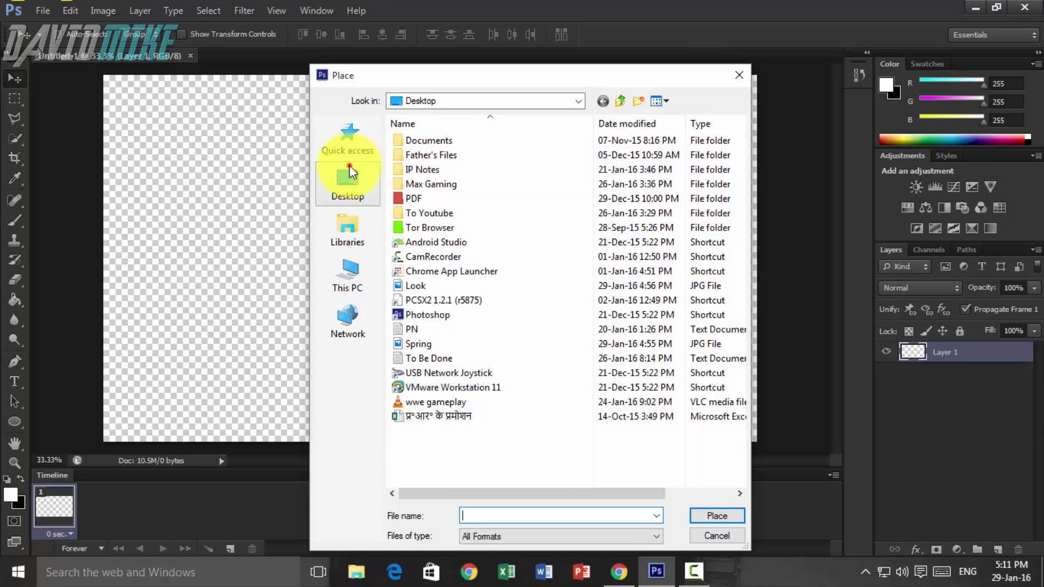
left_click(348, 169)
left_click(619, 469)
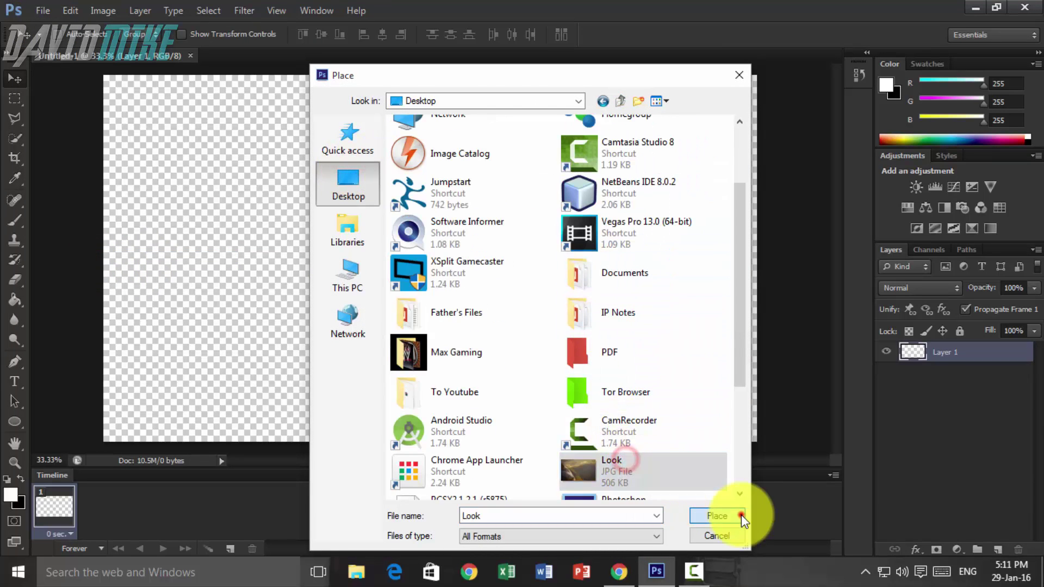
left_click(740, 514)
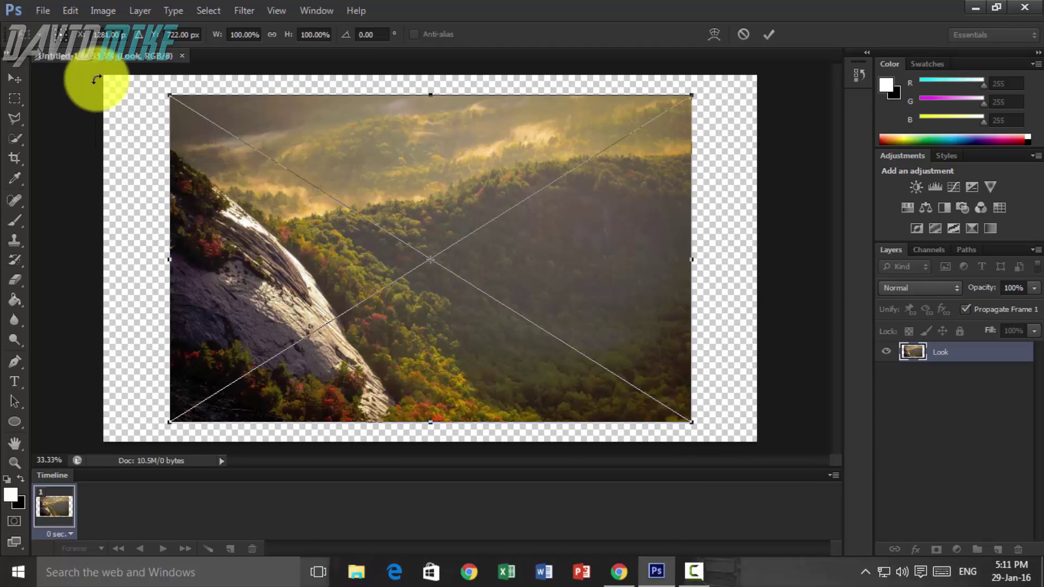
left_click_drag(168, 99, 84, 60)
left_click_drag(249, 156, 250, 165)
left_click_drag(694, 427, 727, 420)
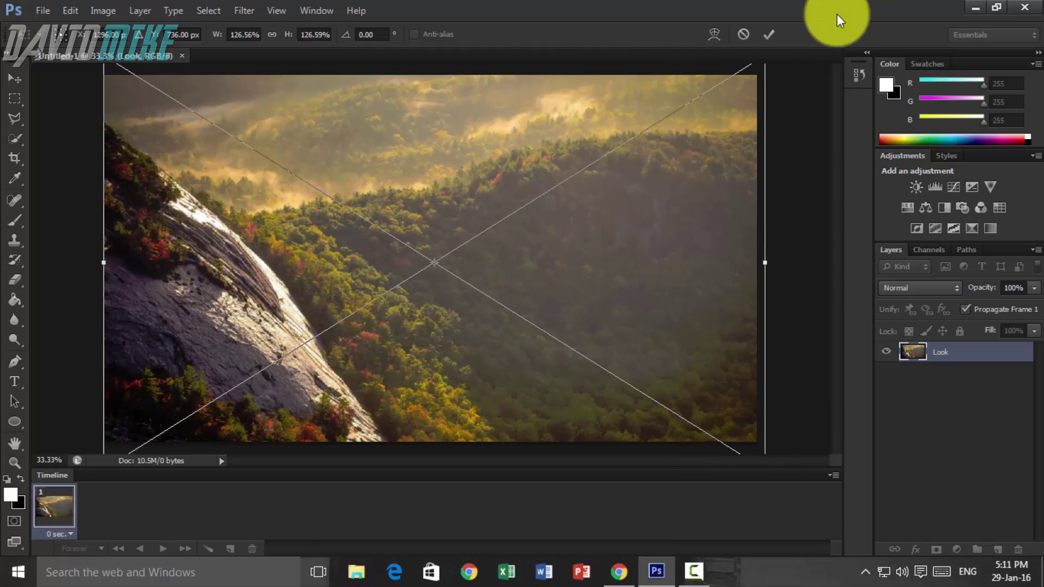
left_click(768, 35)
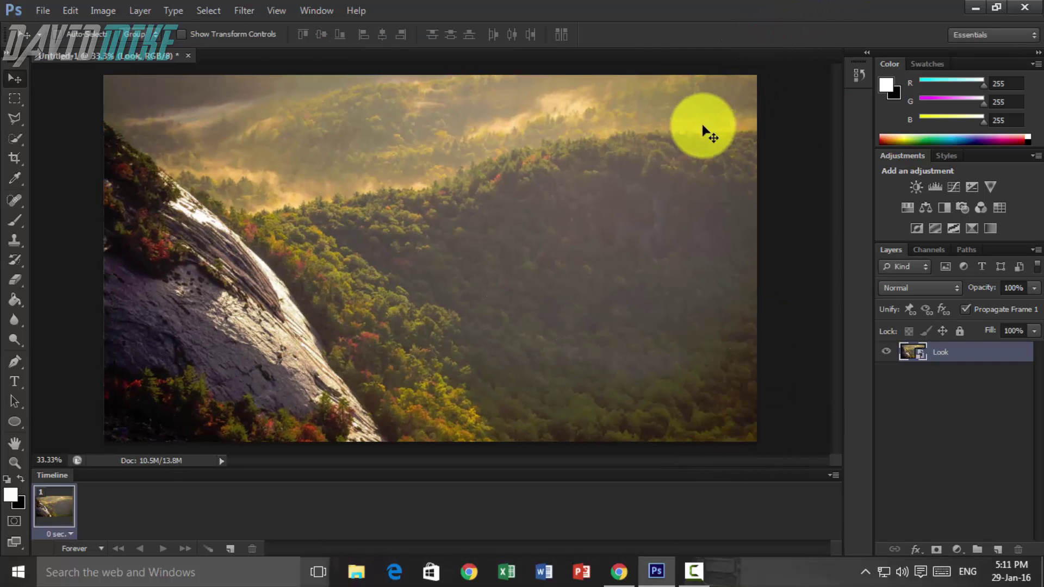
- Align the Look layer to the full-canvas selection on vertical and horizontal centers, then deselect
key("ctrl+a")
left_click(140, 10)
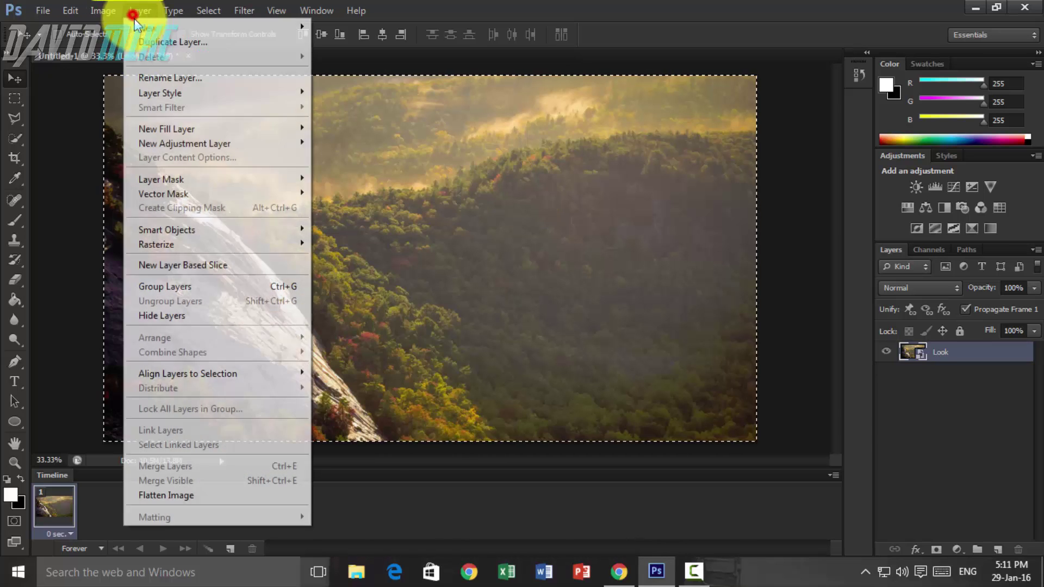
mouse_move(200, 373)
left_click(380, 385)
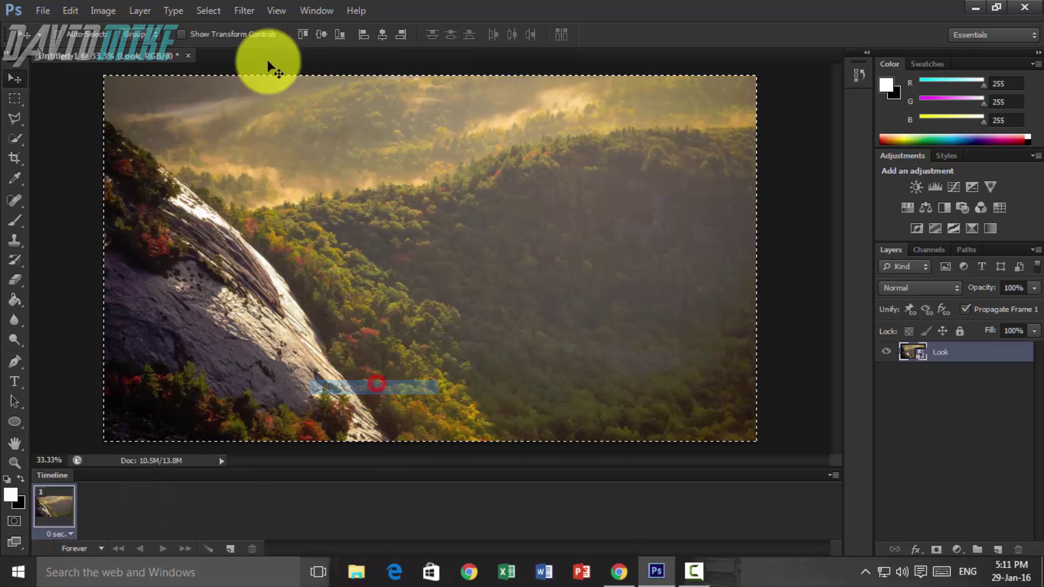
left_click(152, 11)
mouse_move(223, 373)
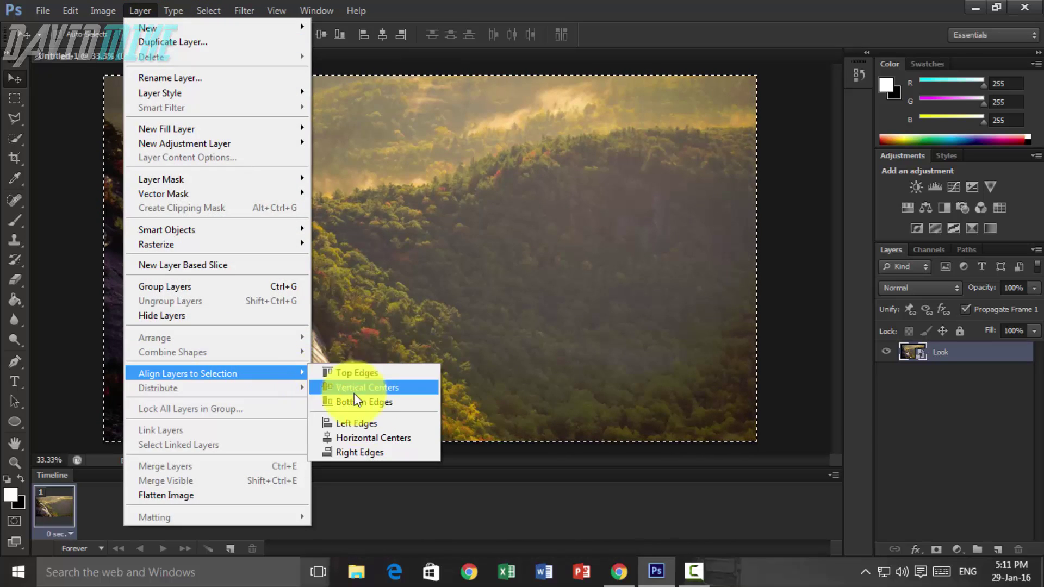
left_click(366, 437)
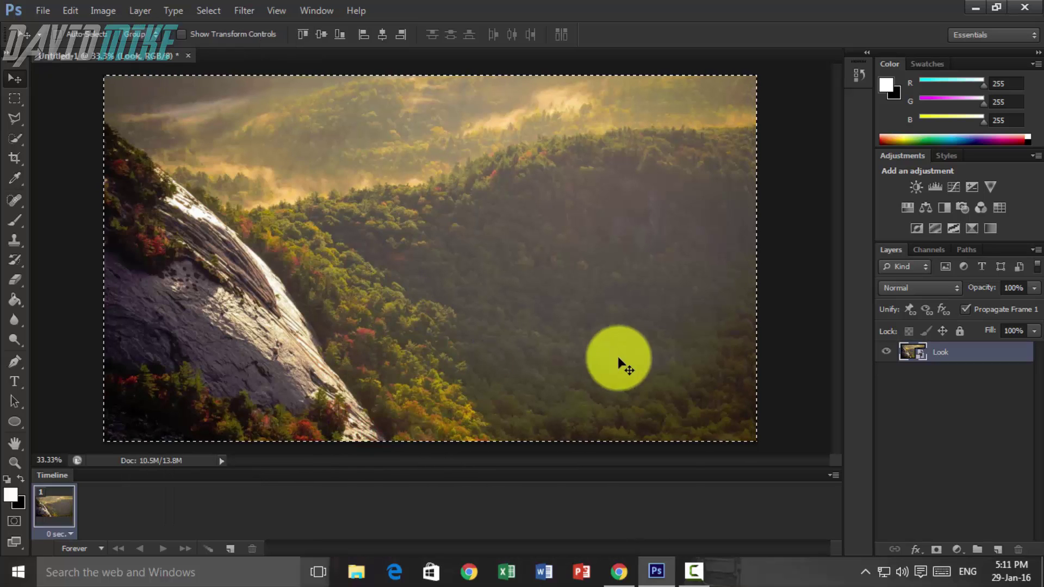
key("ctrl+d")
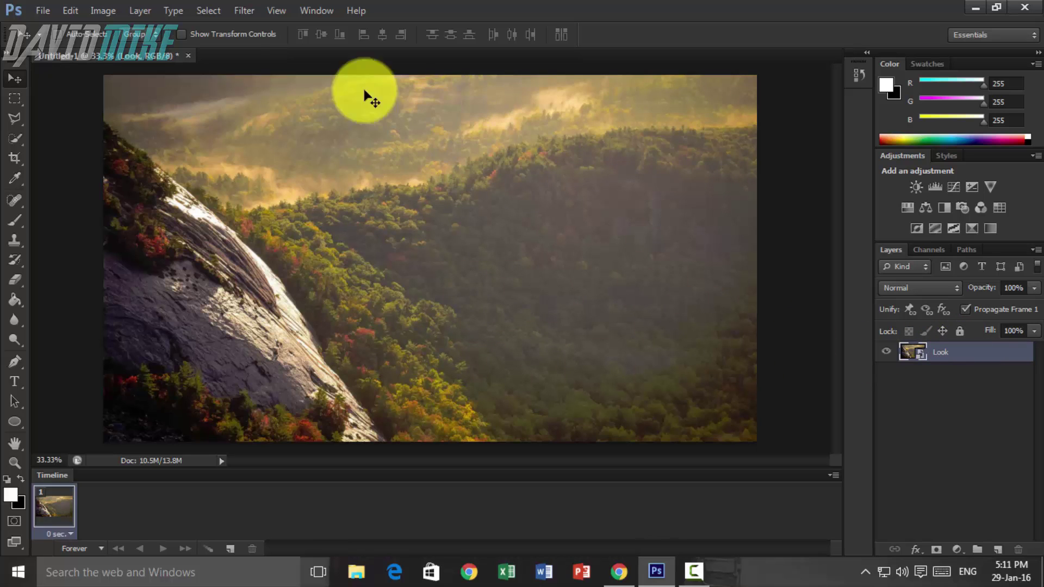
left_click(245, 11)
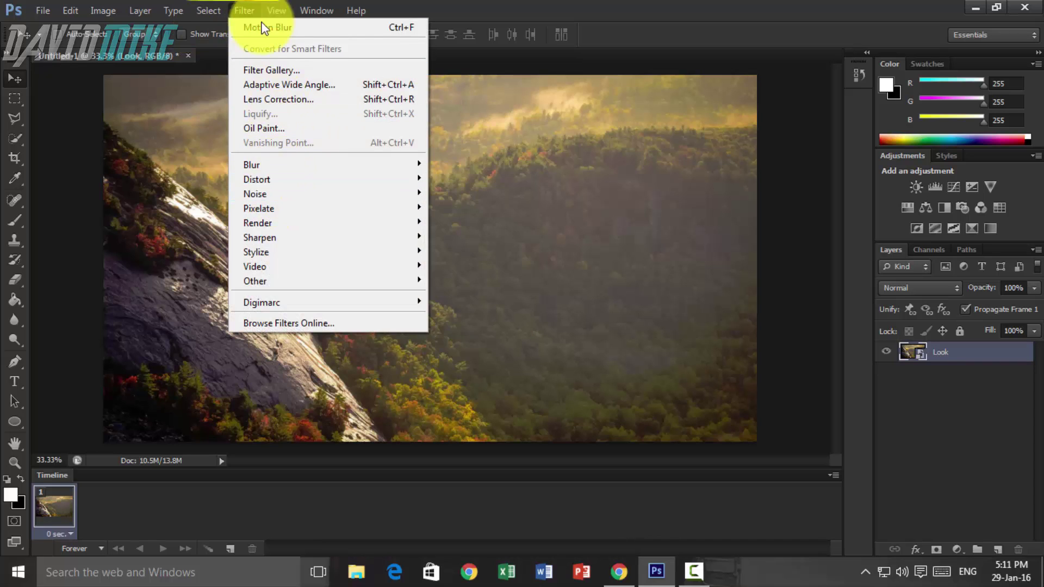
- Apply a Motion Blur to the Look layer with a 60° angle and 25-pixel distance
mouse_move(280, 192)
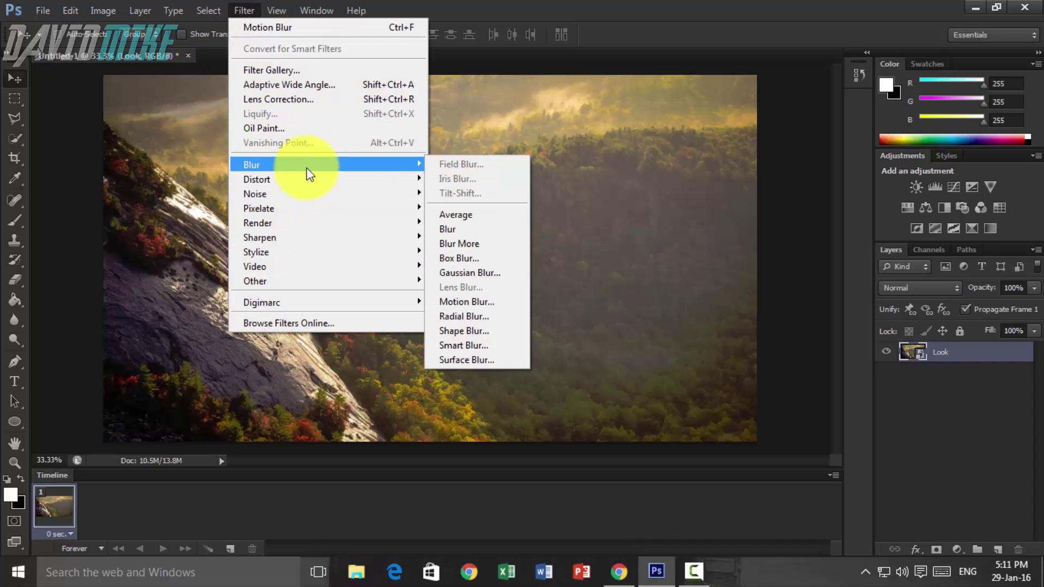
mouse_move(404, 176)
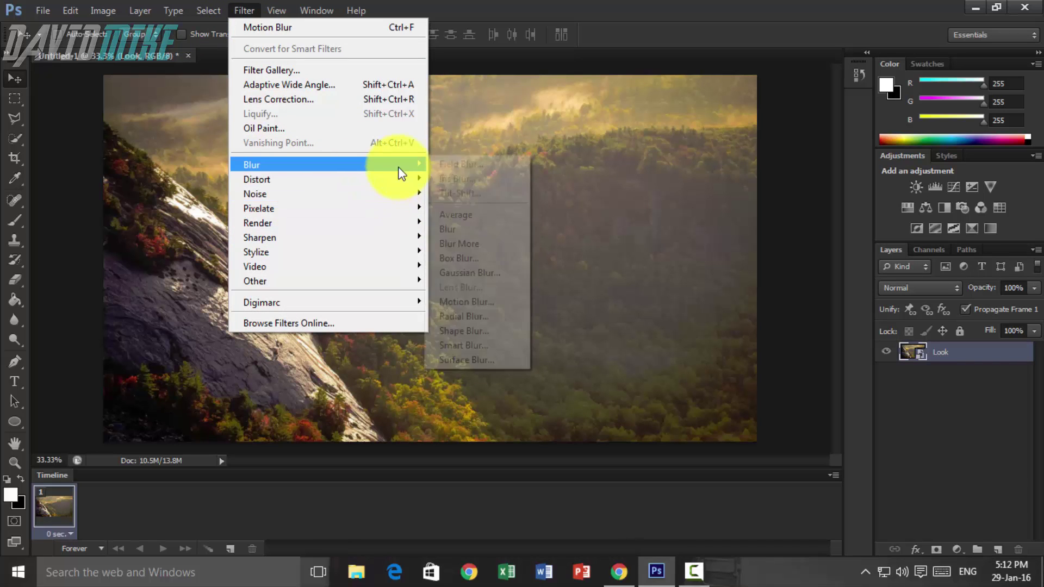
left_click(472, 300)
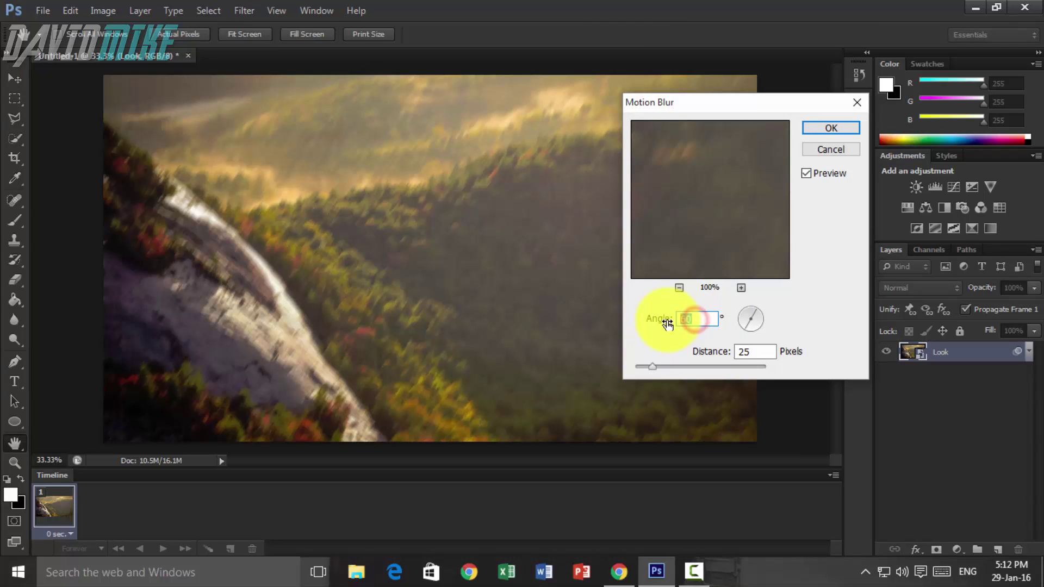
type("45")
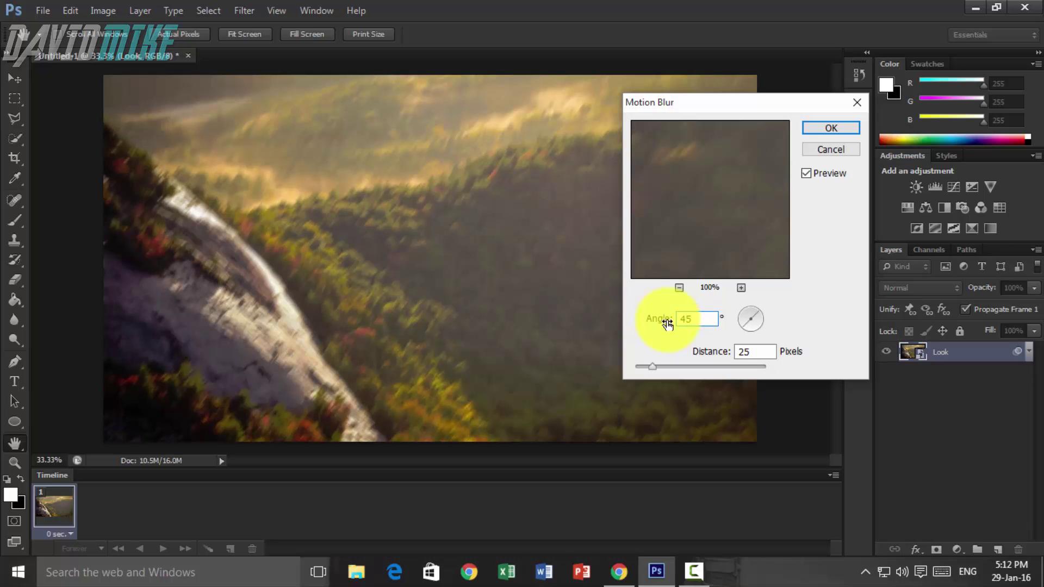
type("90")
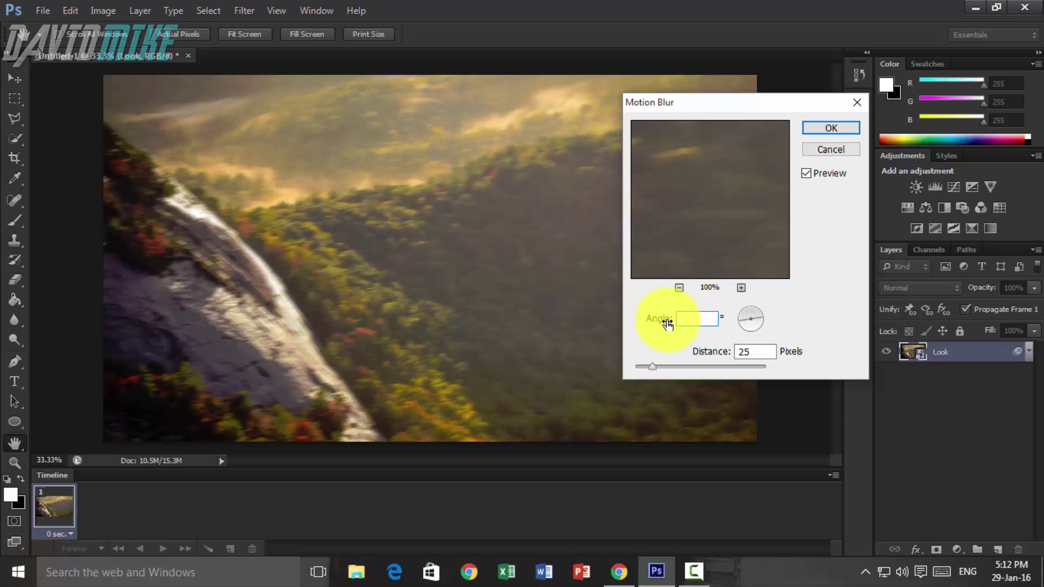
key("BackSpace")
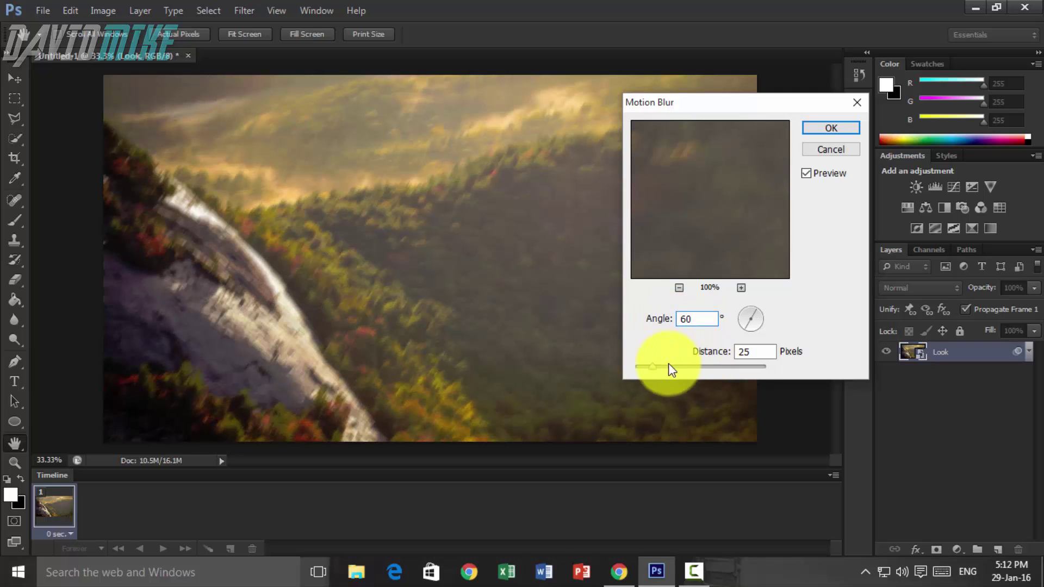
left_click_drag(752, 351, 716, 353)
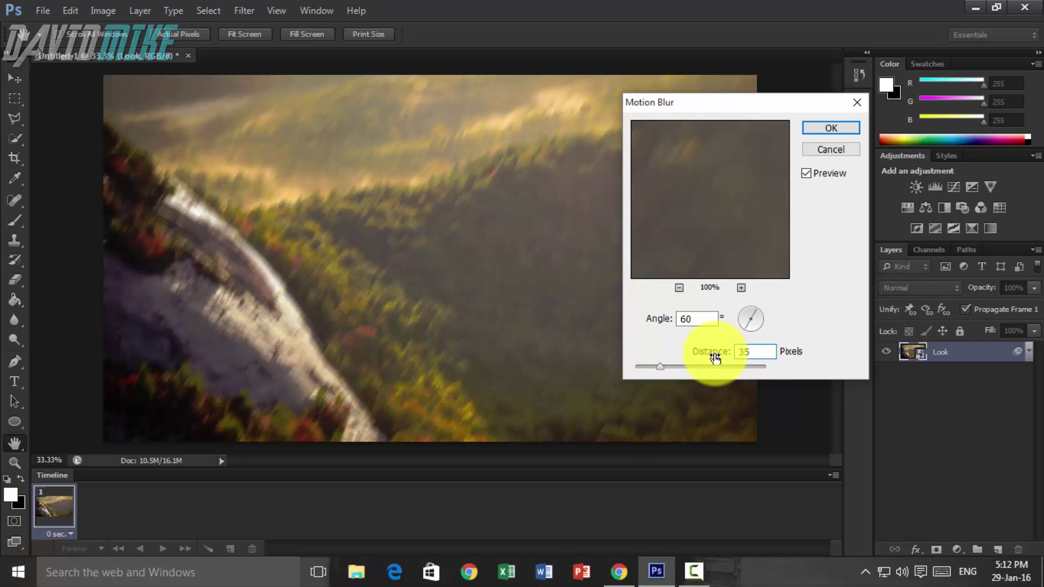
key("BackSpace")
type("25")
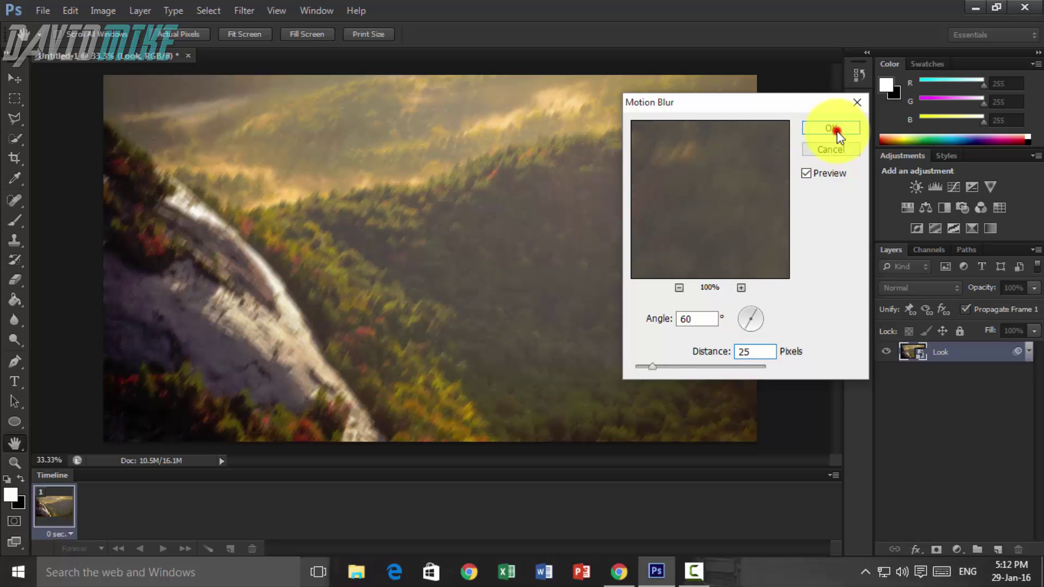
left_click(835, 132)
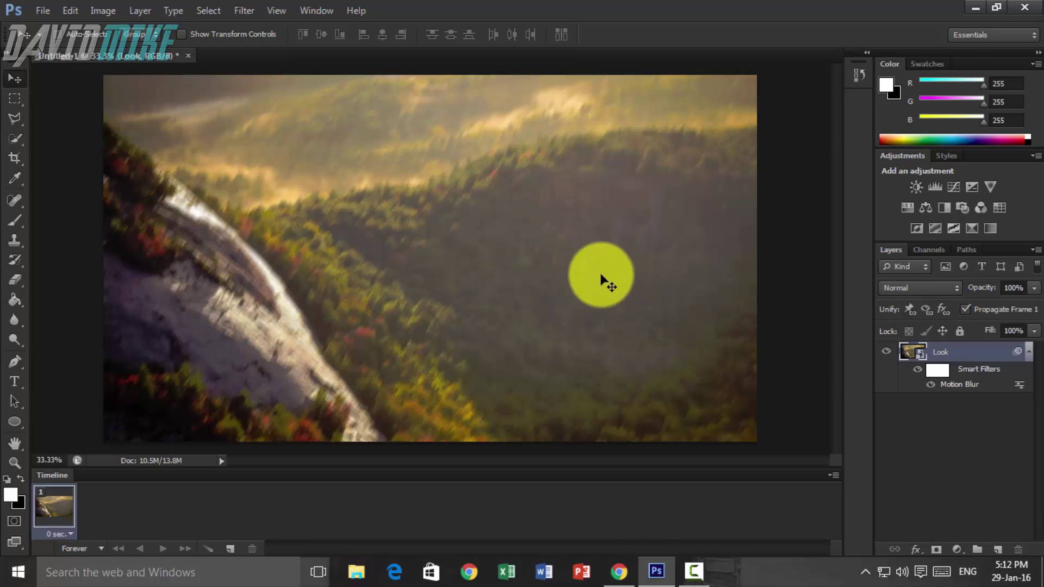
- Add a black Color Overlay at 60% opacity to the Look layer through Blending Options
right_click(969, 354)
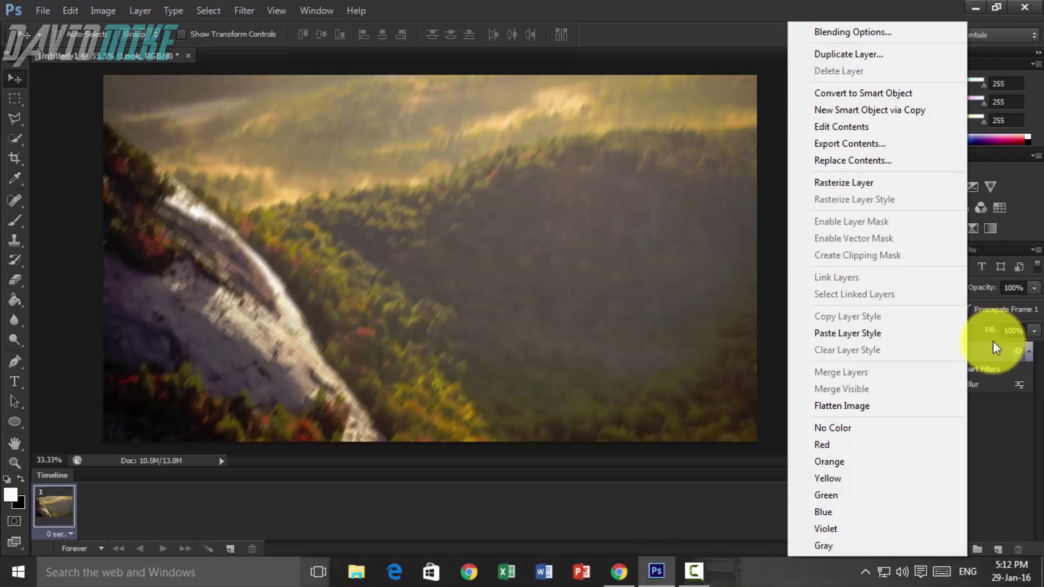
right_click(995, 348)
left_click(908, 33)
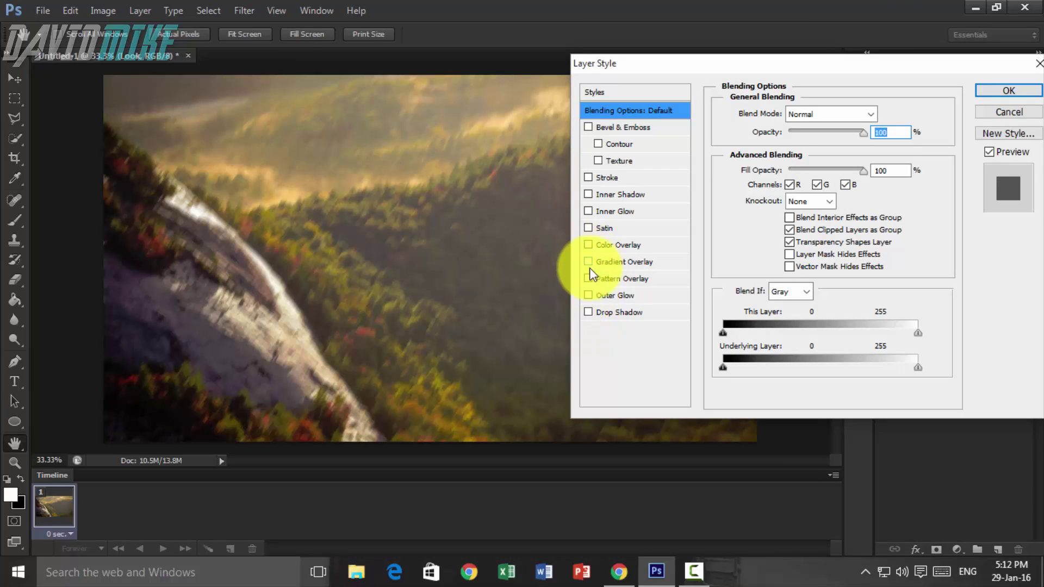
left_click(589, 245)
left_click(609, 246)
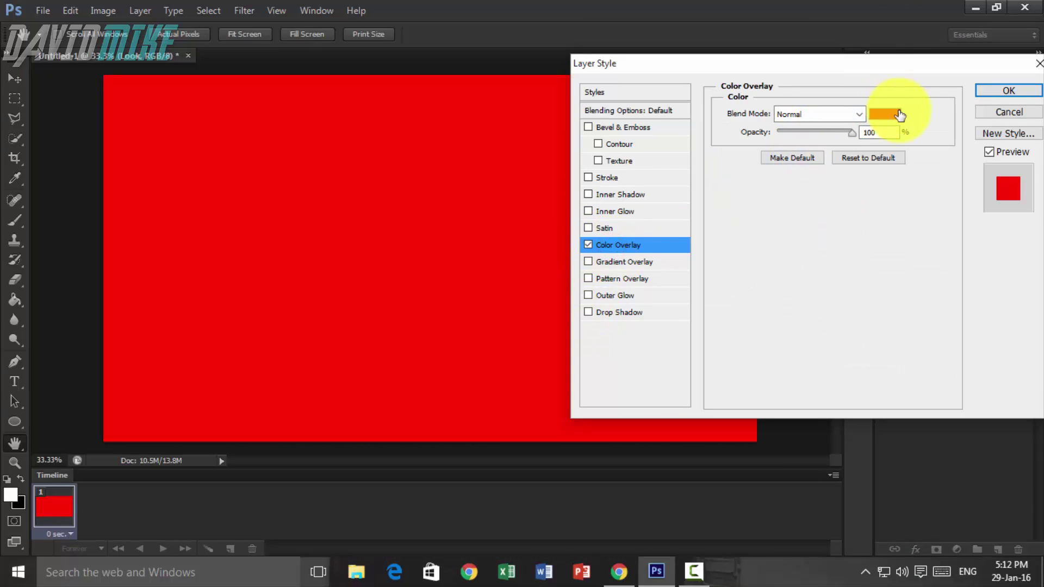
left_click(899, 114)
left_click_drag(559, 168, 403, 359)
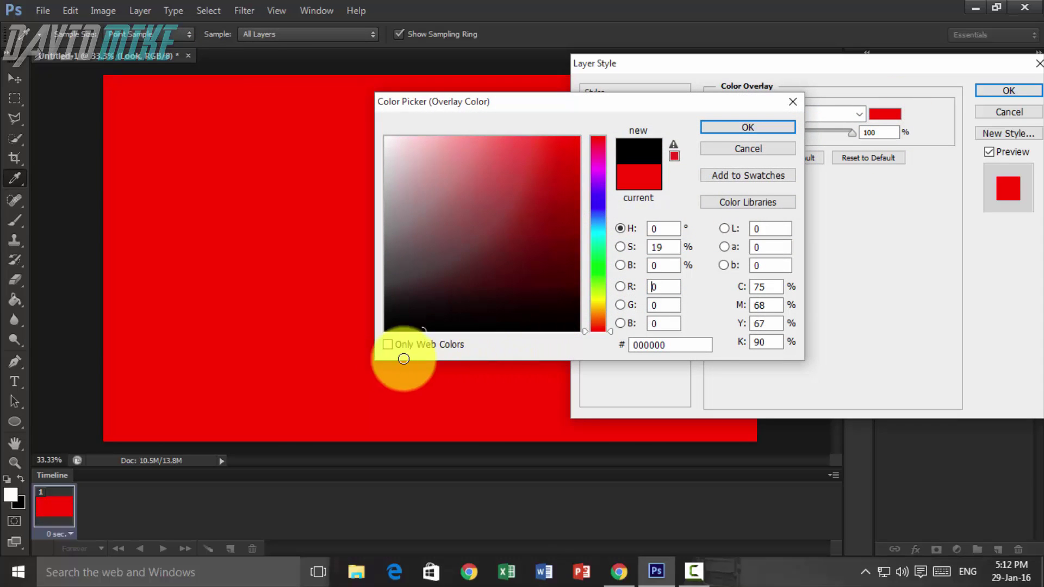
left_click(744, 128)
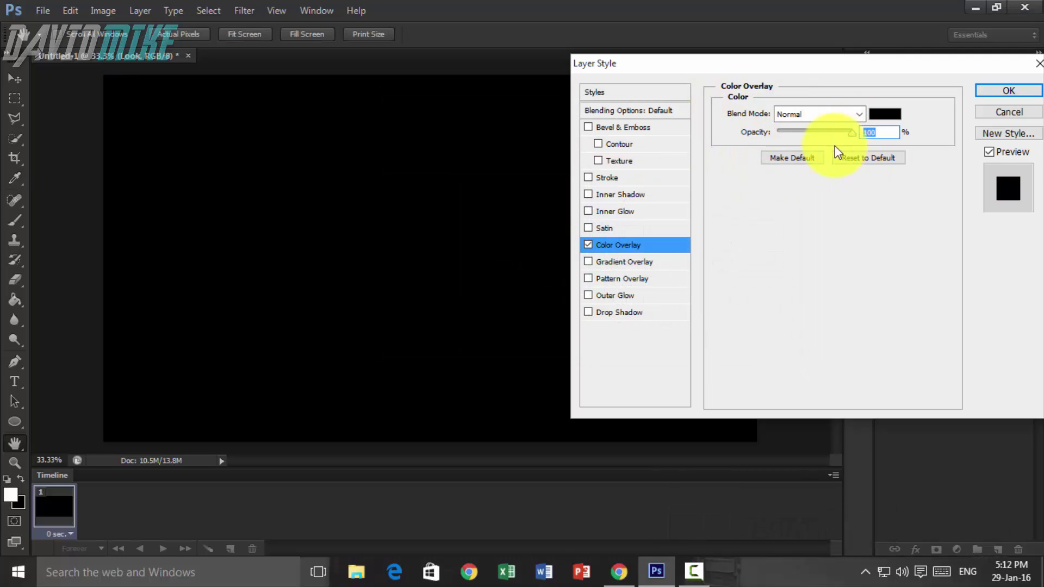
left_click(809, 131)
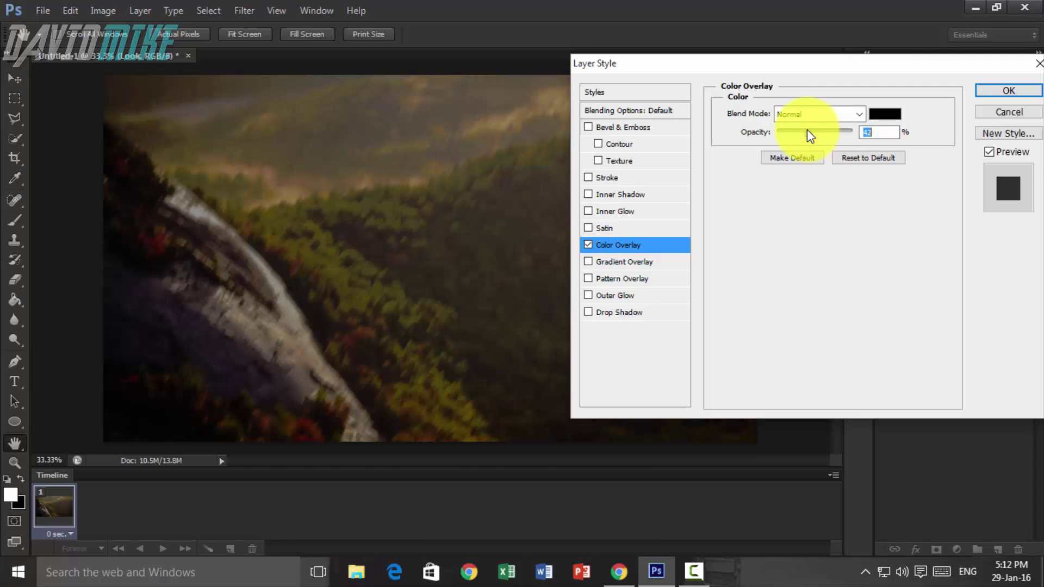
left_click_drag(806, 131, 812, 132)
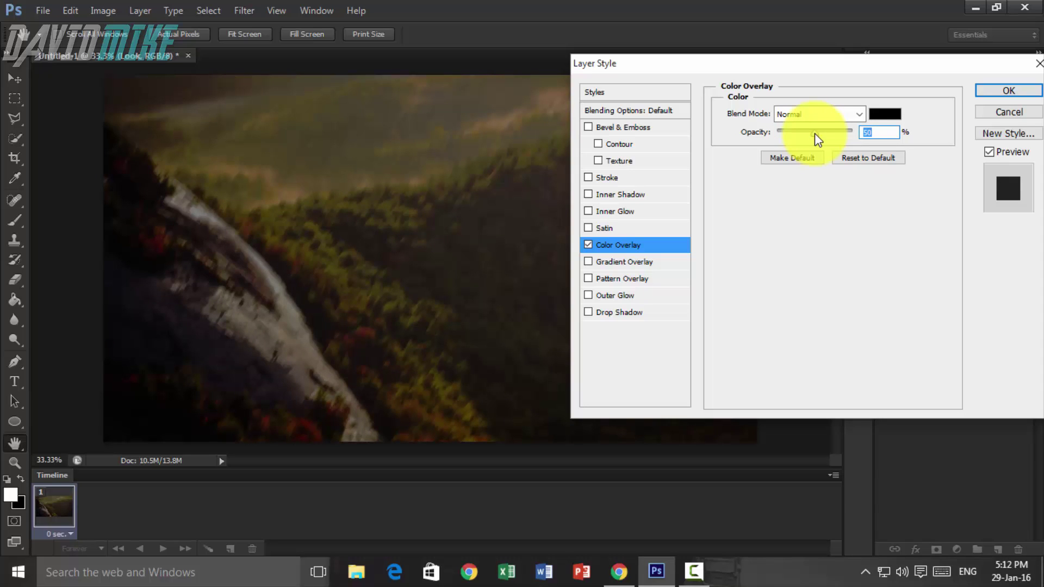
left_click_drag(820, 139, 823, 140)
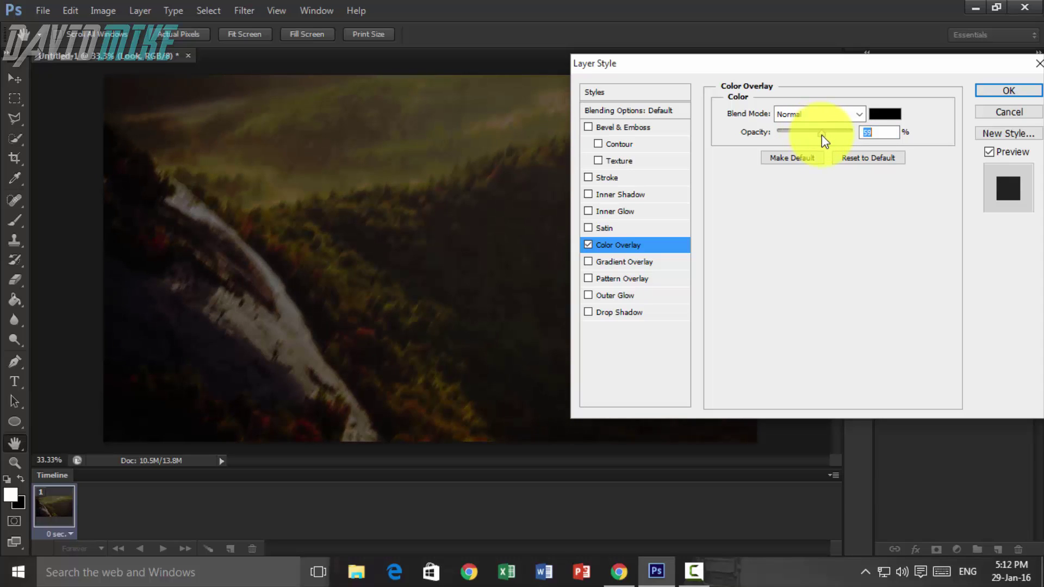
left_click(1009, 92)
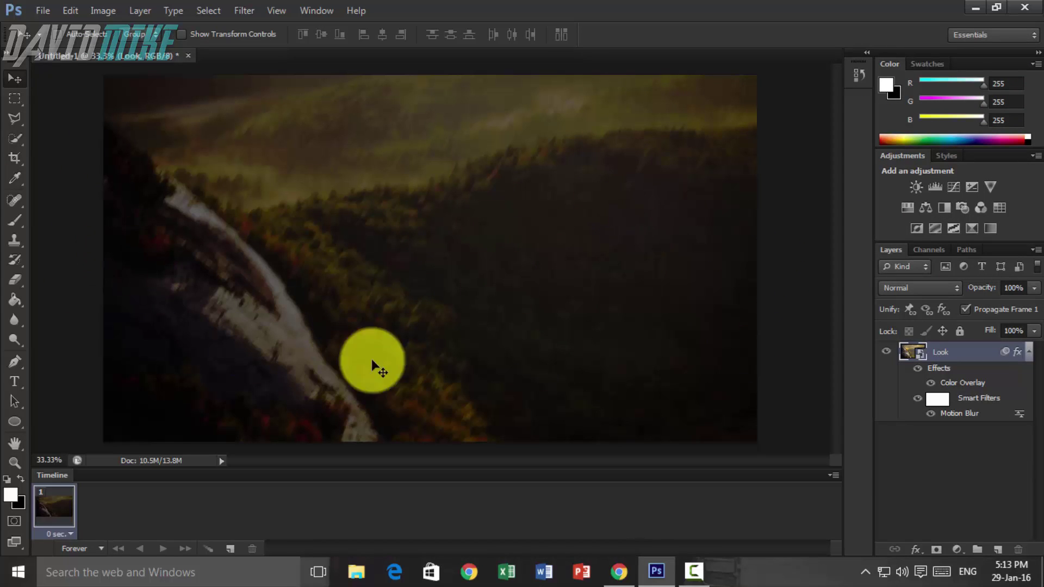
- Add an empty Layer 1 above Look and pick the Horizontal Type tool
left_click(998, 550)
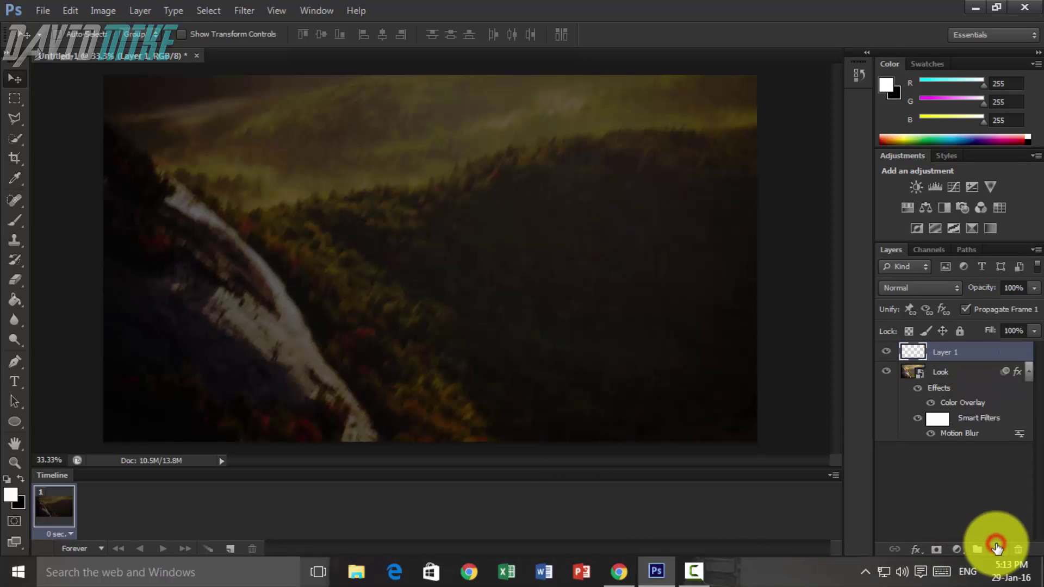
left_click(20, 382)
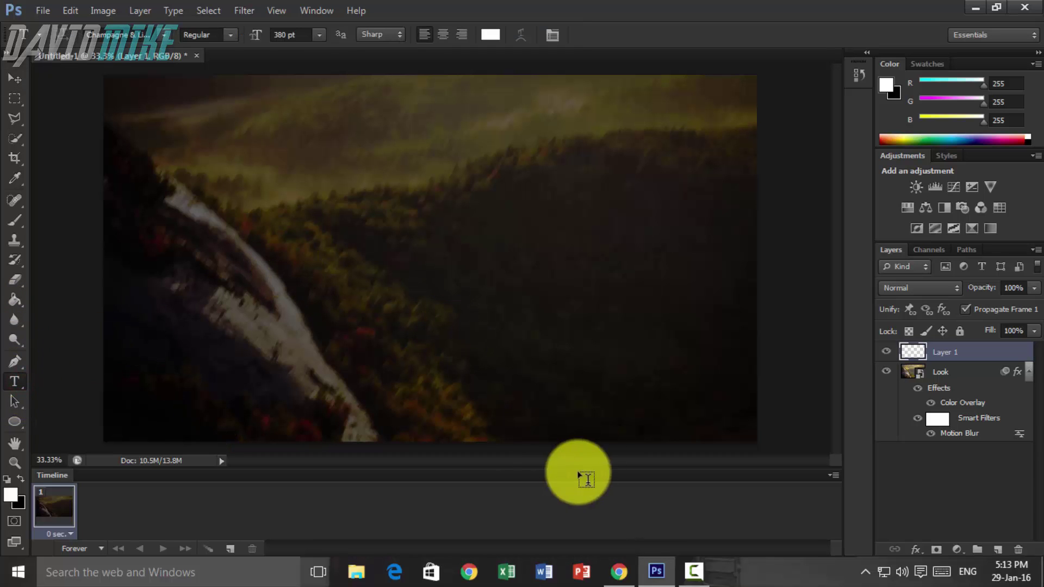
left_click(619, 571)
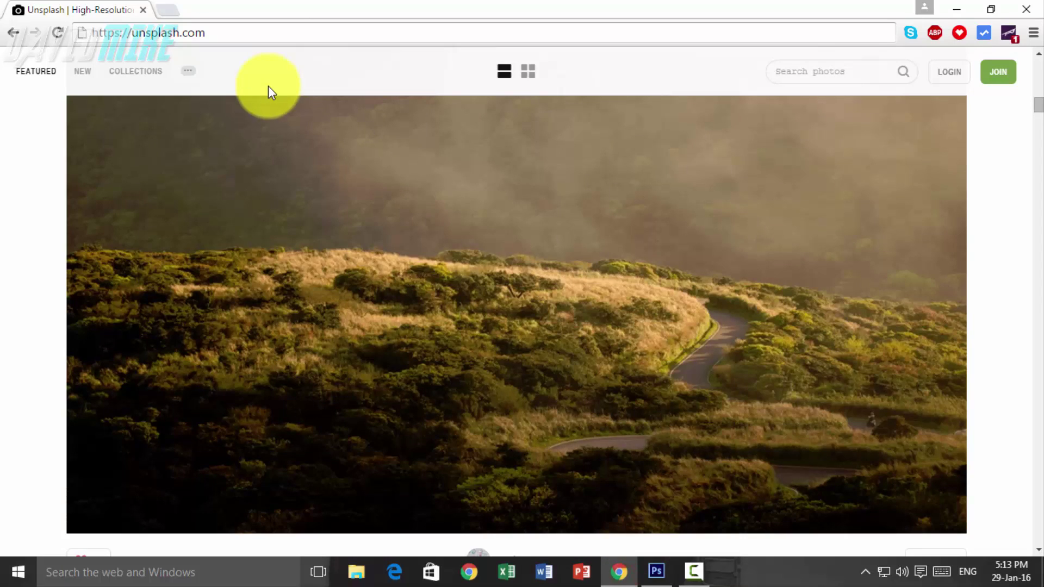
left_click(670, 571)
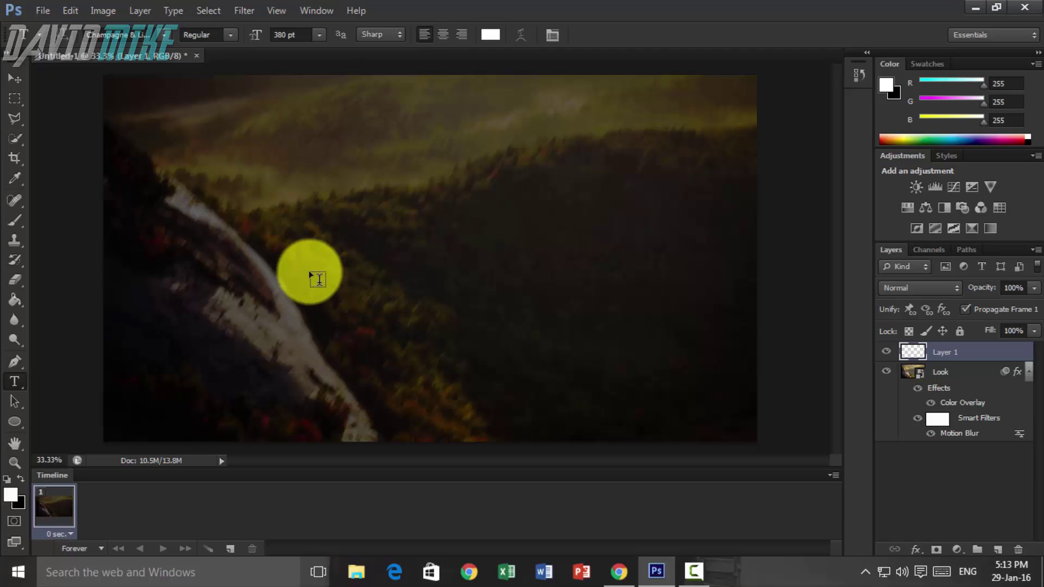
left_click(275, 270)
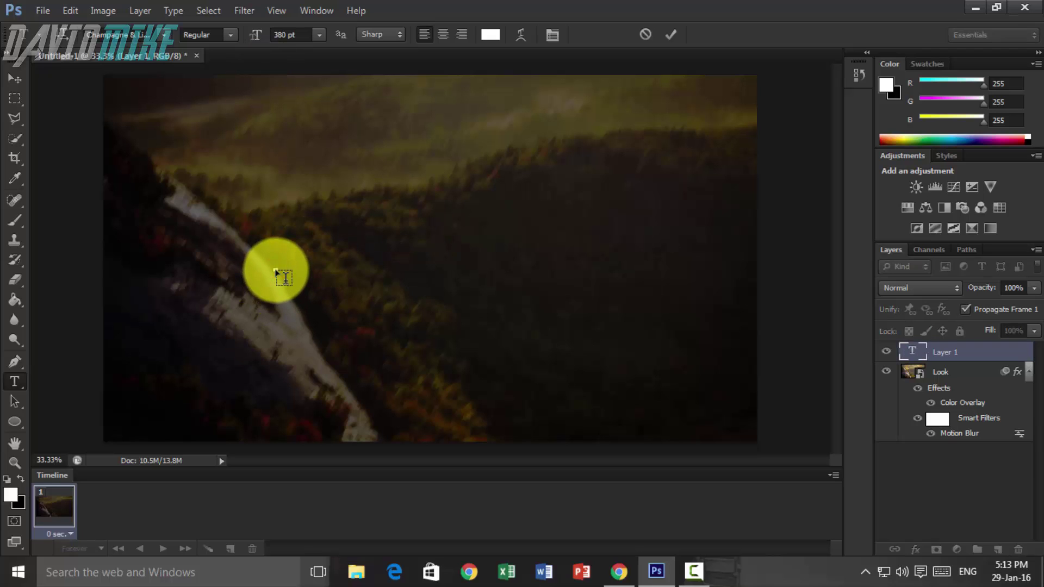
type("dA")
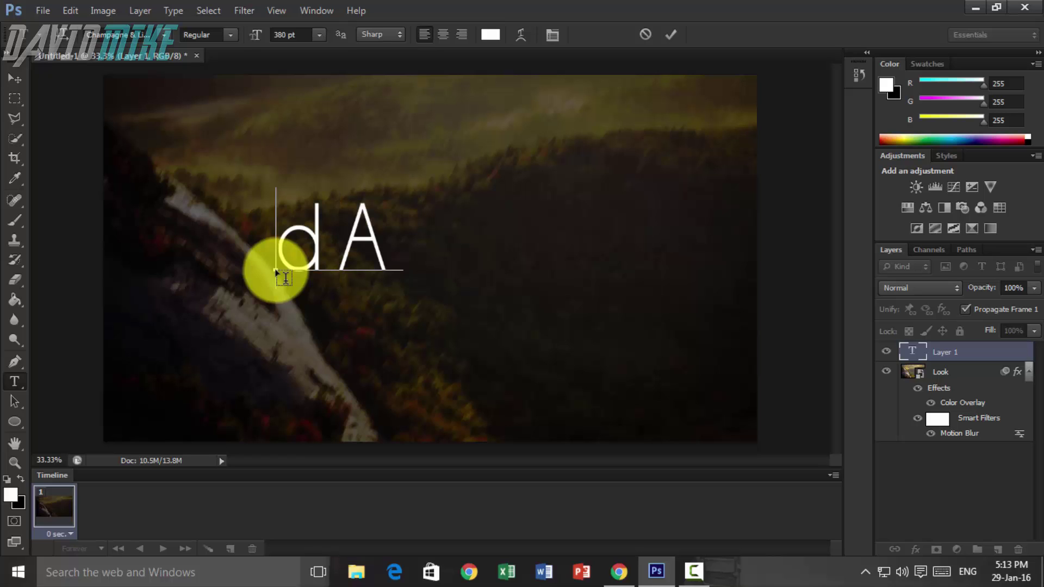
key("BackSpace")
key("BackSpace")
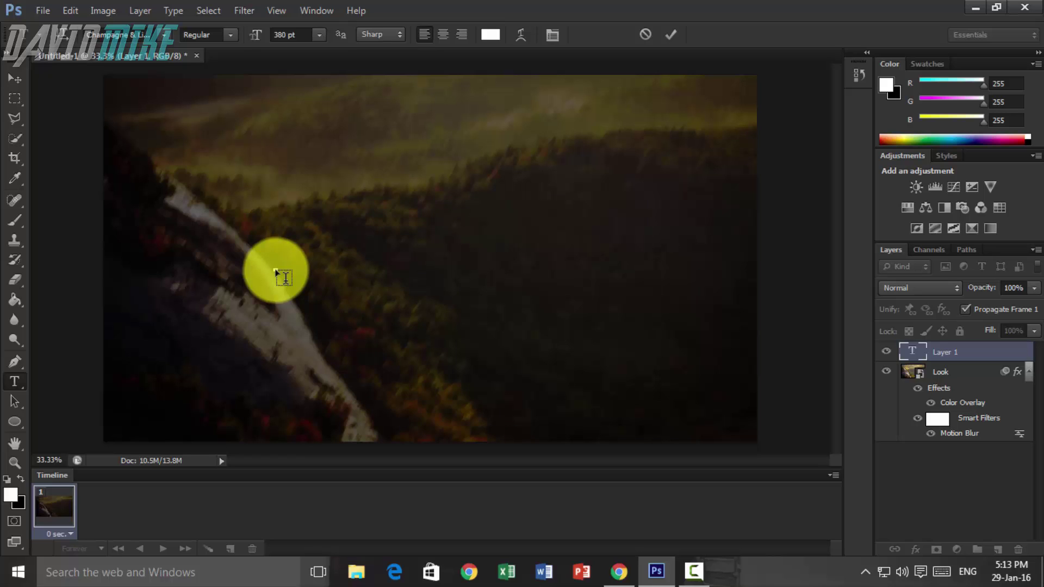
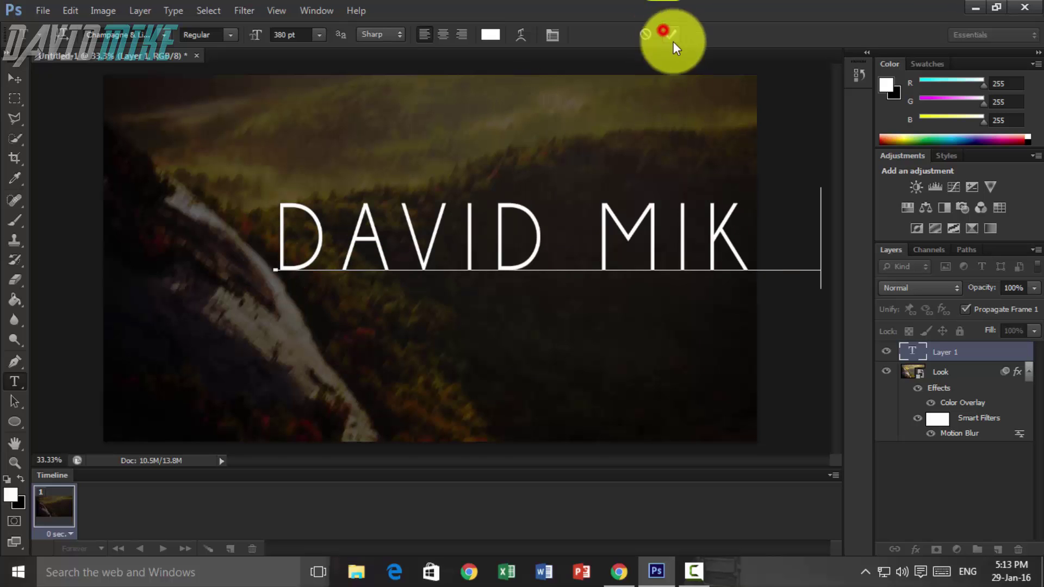
key("ctrl+Return")
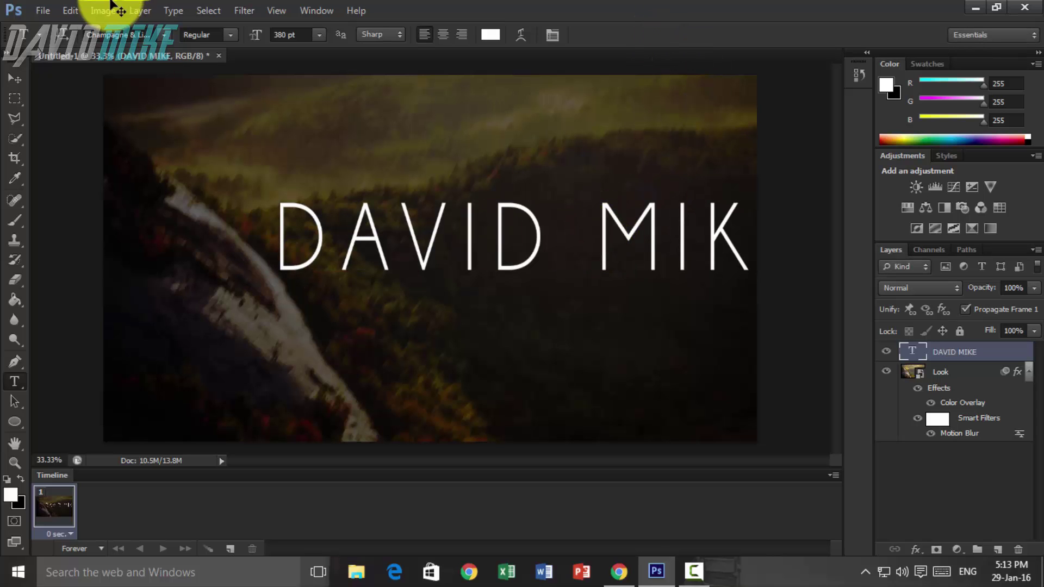
key("ctrl+a")
left_click(140, 10)
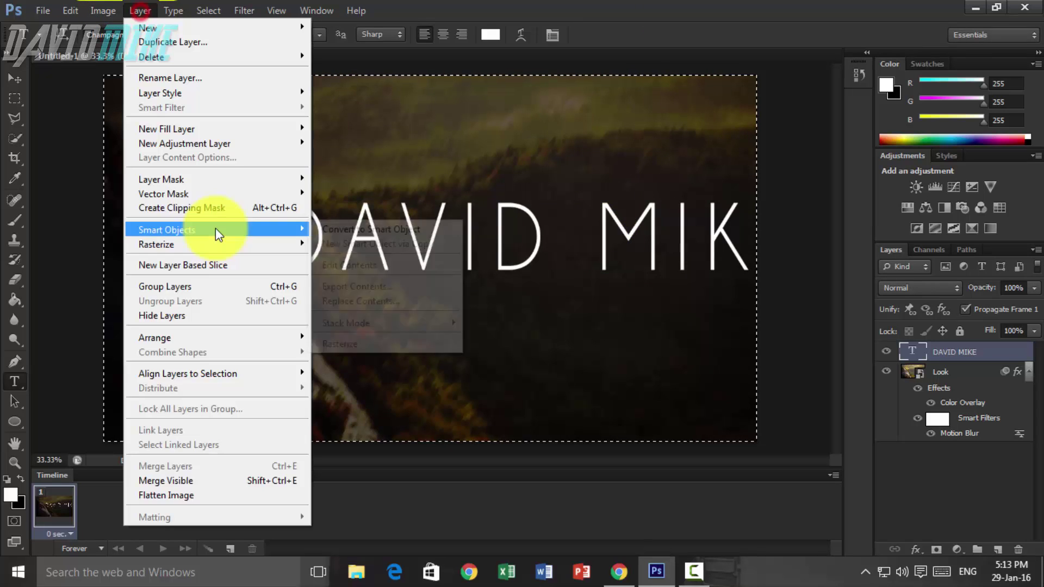
mouse_move(275, 374)
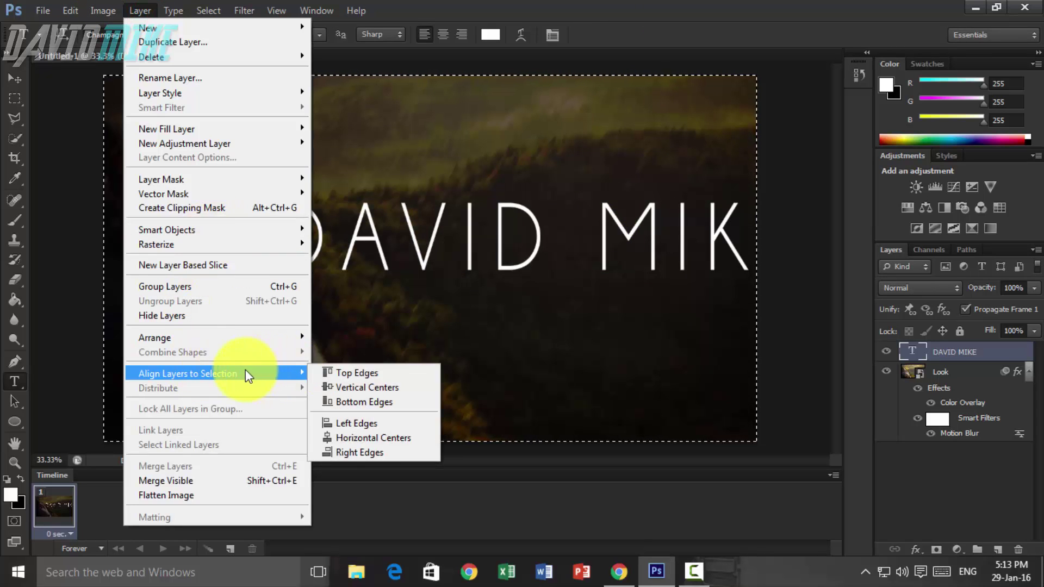
left_click(385, 386)
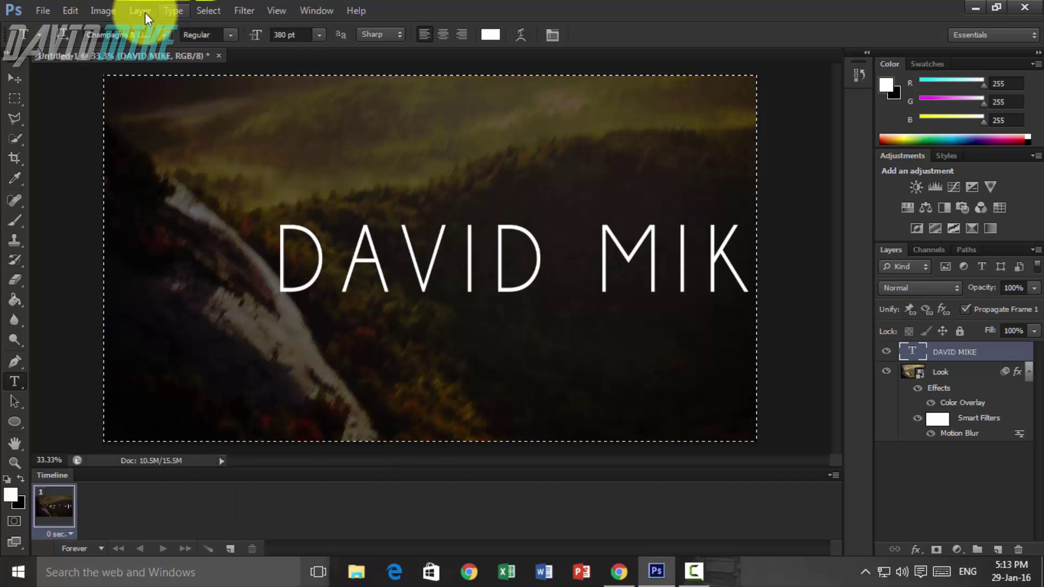
left_click(144, 12)
mouse_move(237, 372)
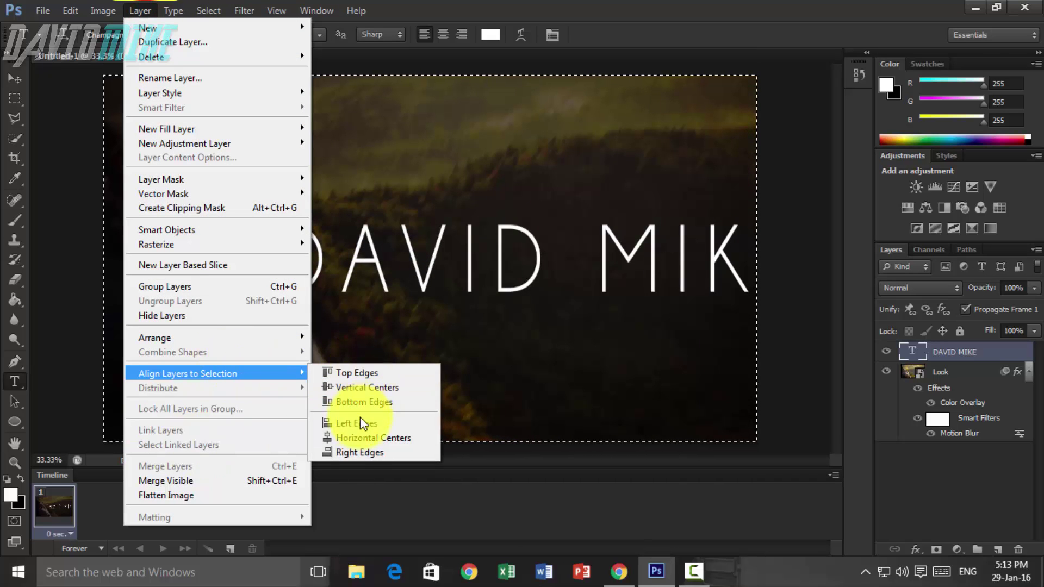
left_click(361, 435)
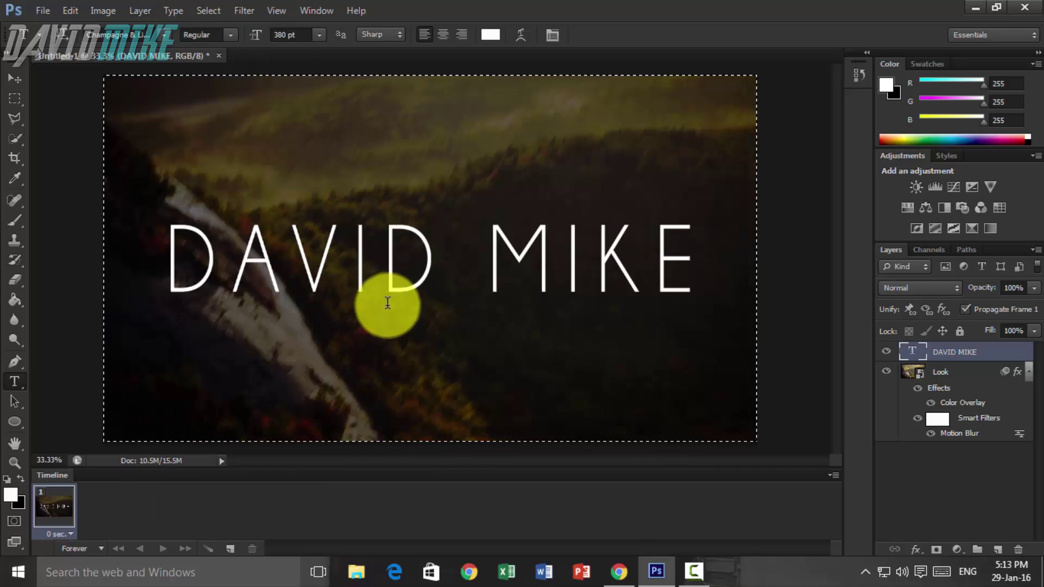
key("ctrl+d")
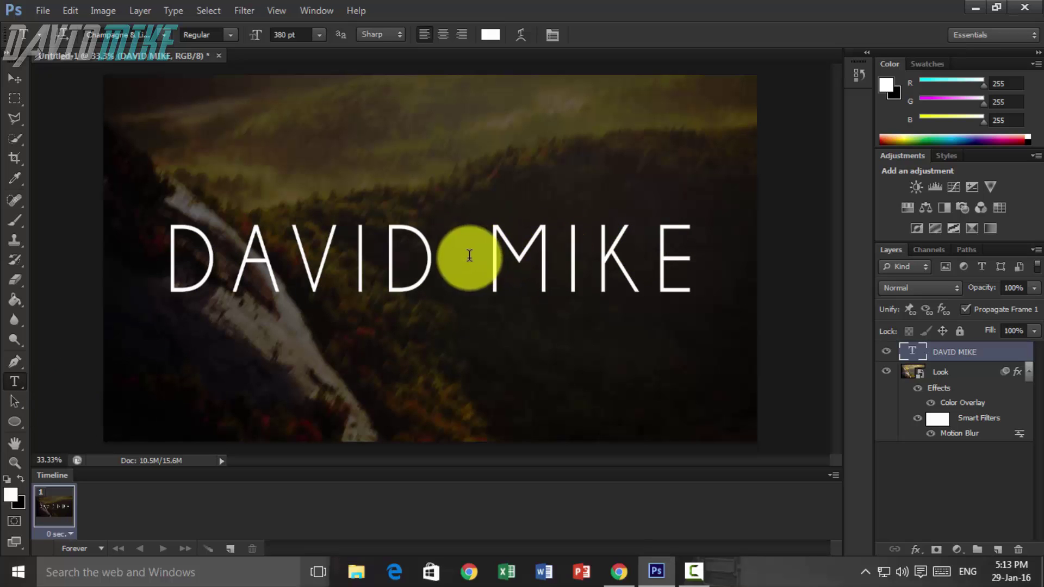
- Select the word MIKE in the title and change its font style to Bold
left_click(489, 255)
left_click(676, 249, "shift")
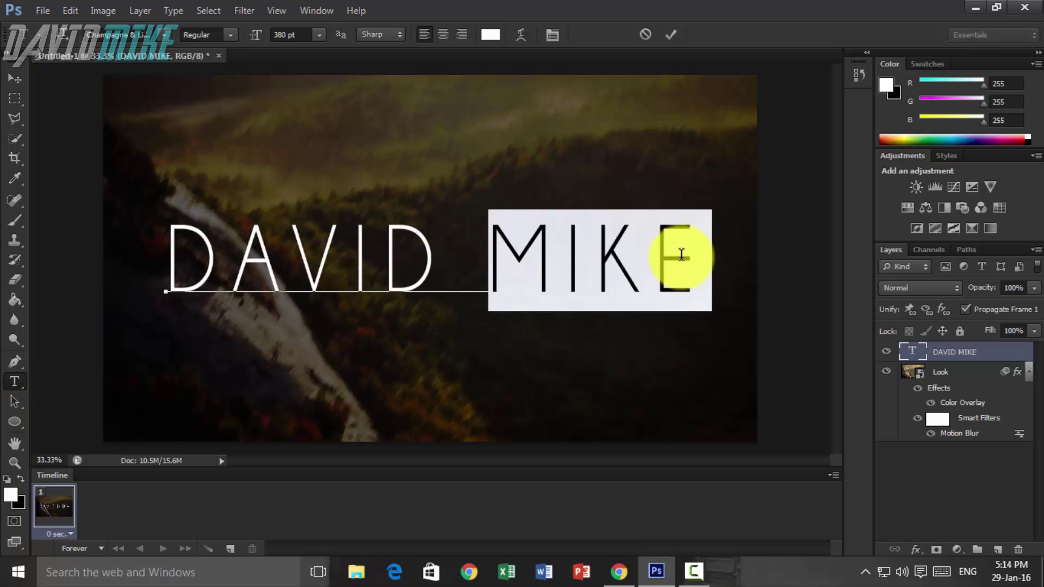
left_click(231, 34)
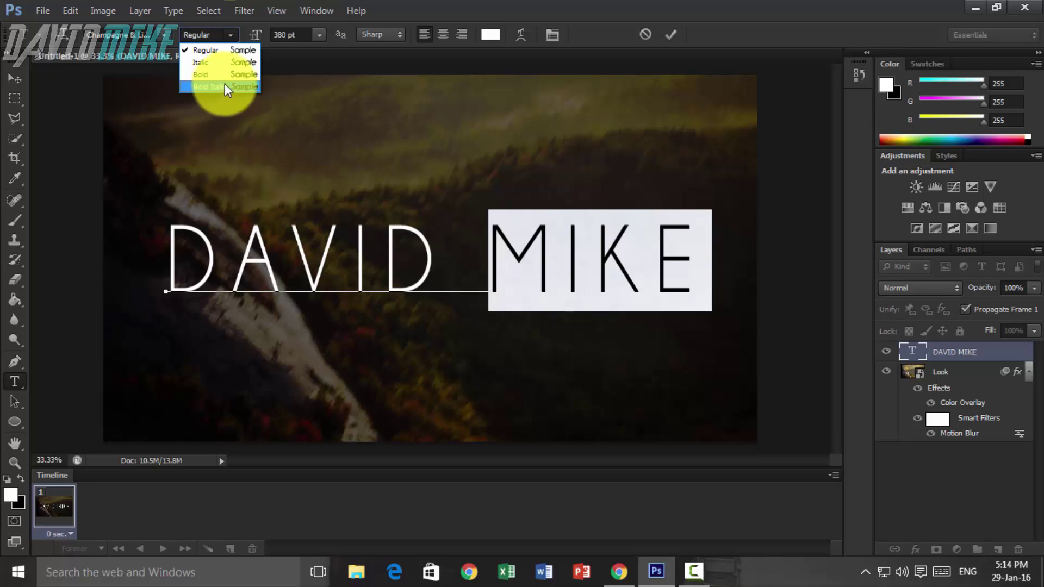
left_click(246, 77)
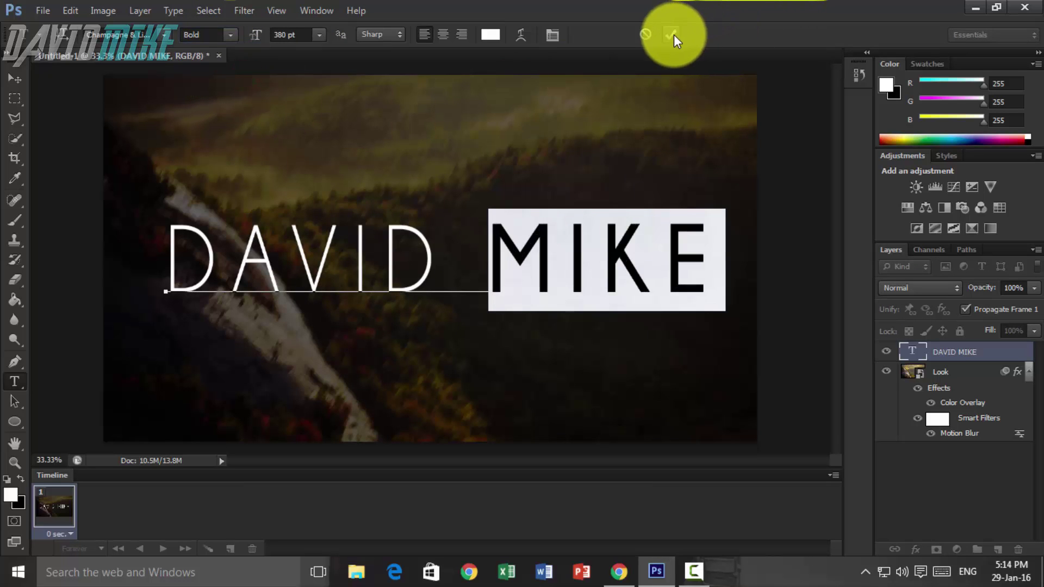
left_click(655, 343)
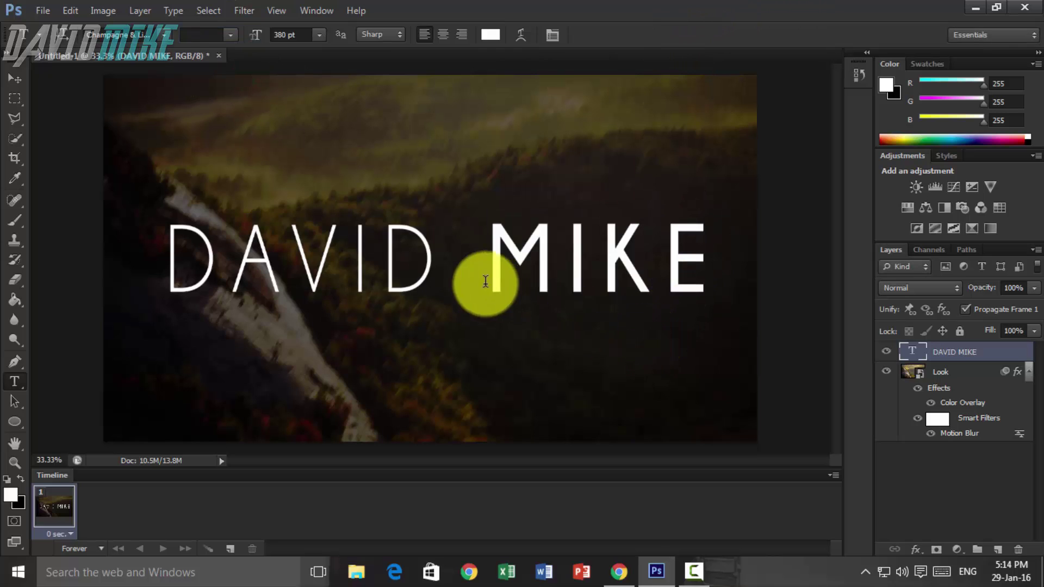
left_click(173, 255)
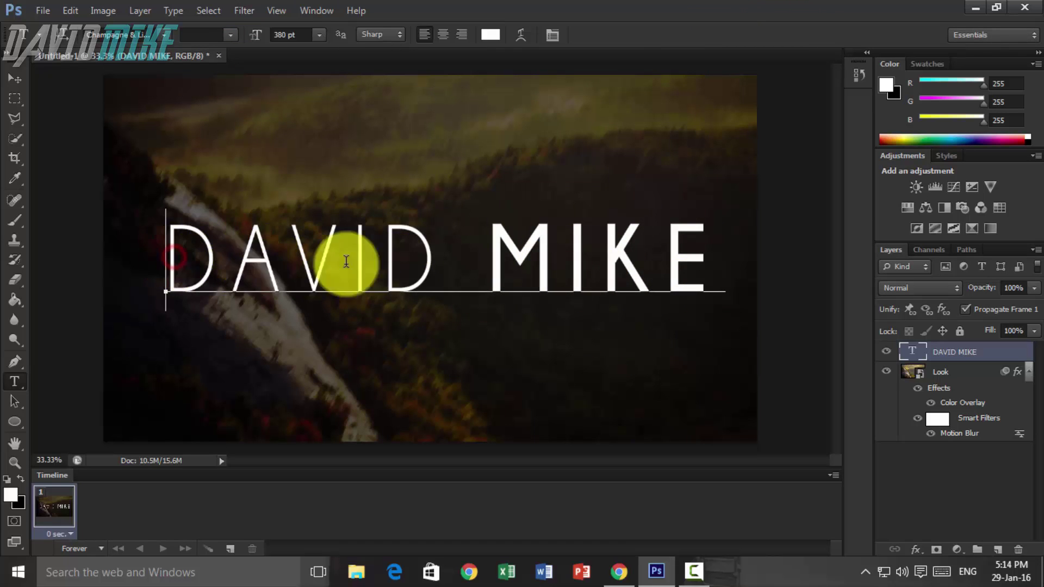
key("ctrl+a")
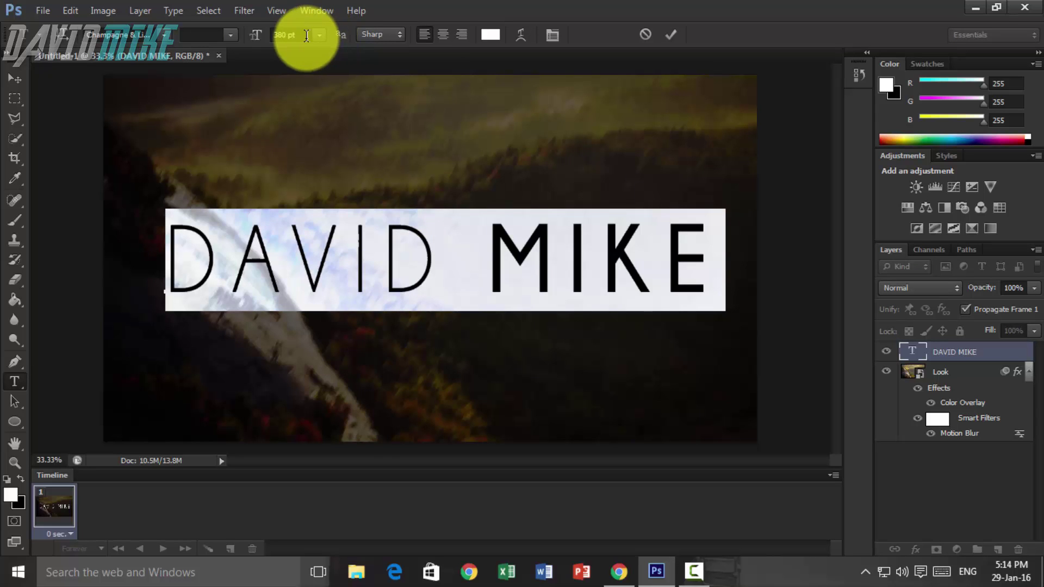
left_click(977, 355)
- Try a faded black Color Overlay on the title, then replace it with a softened Gradient Overlay
right_click(944, 351)
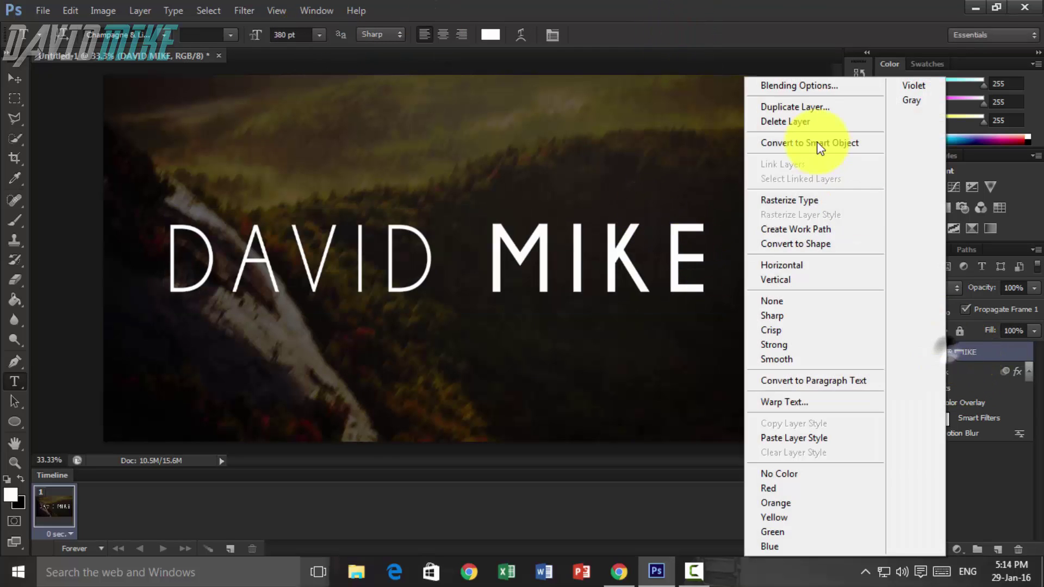
left_click(828, 88)
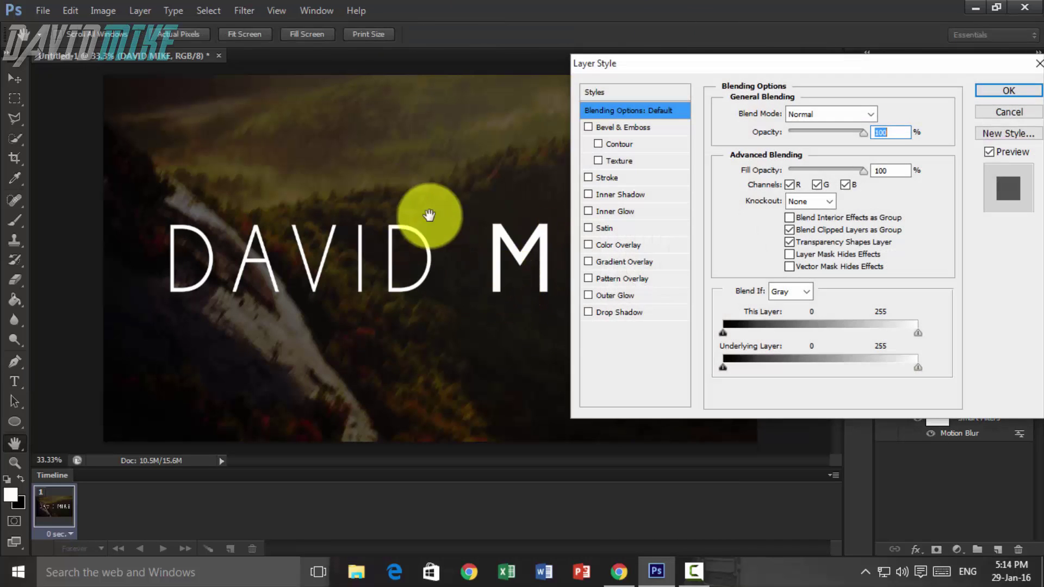
left_click(588, 245)
left_click(631, 247)
left_click(885, 114)
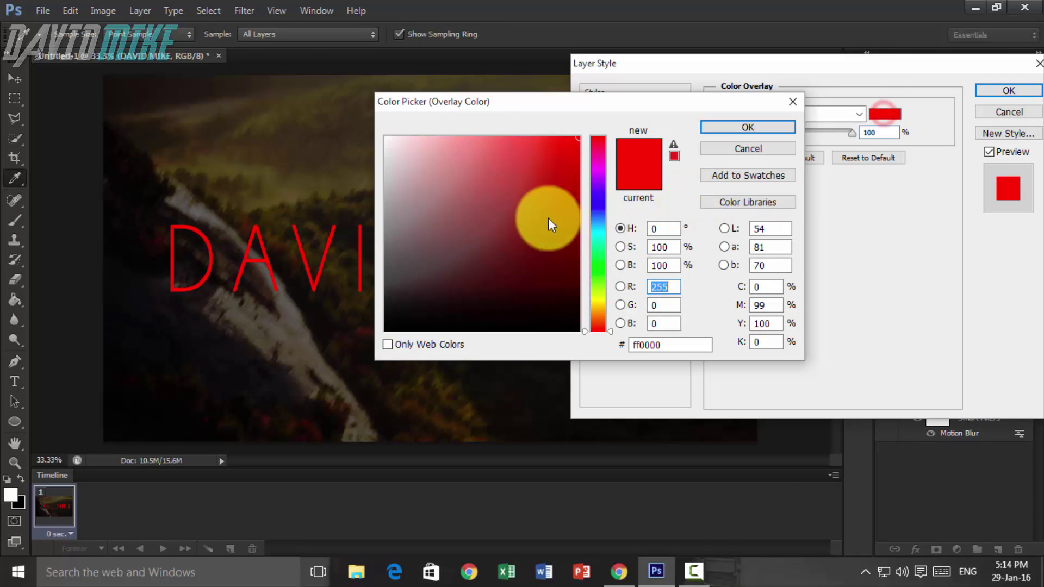
left_click_drag(550, 225, 380, 350)
left_click(748, 127)
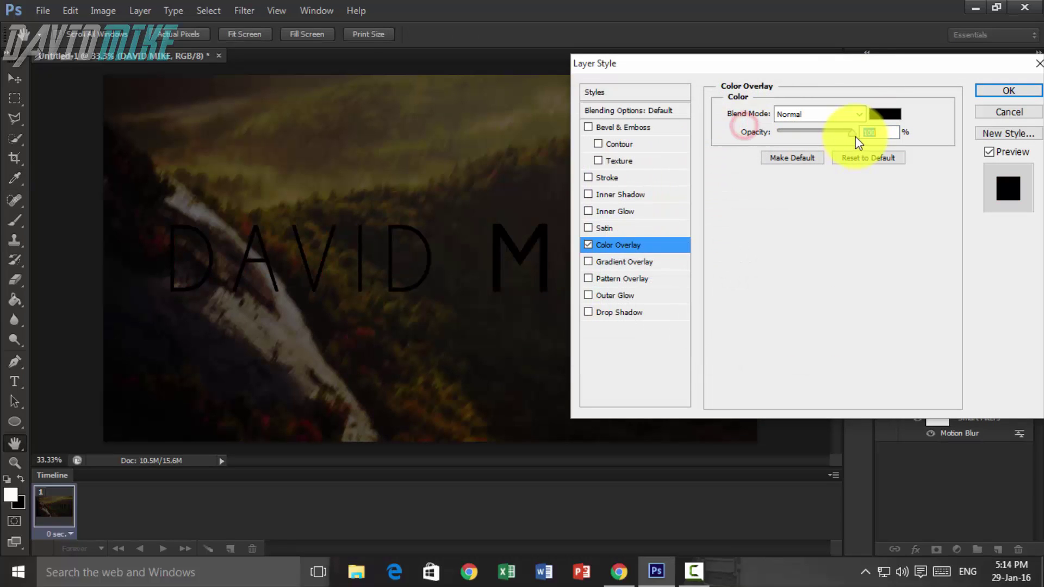
left_click_drag(850, 137, 802, 140)
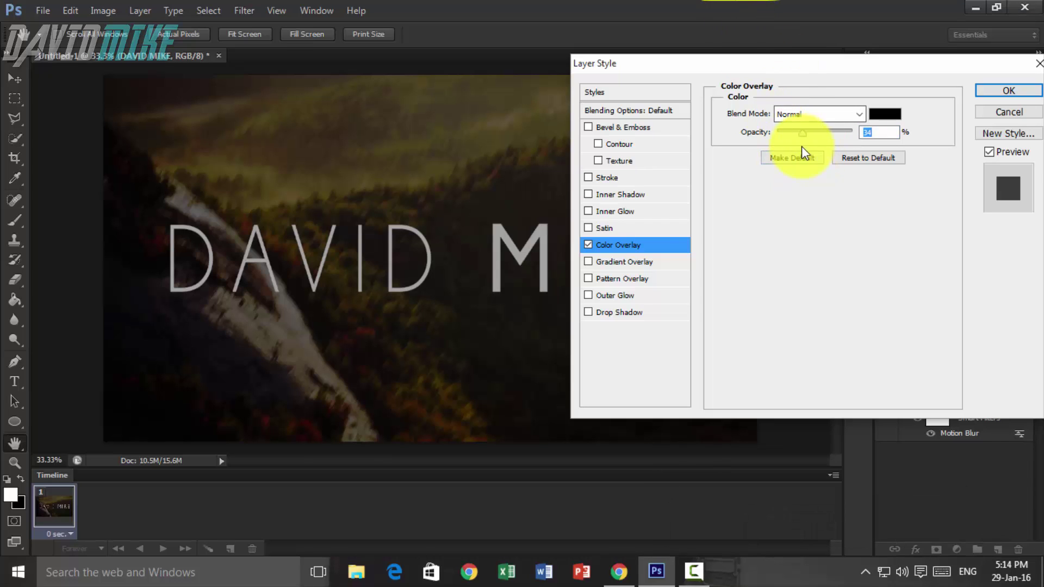
left_click(589, 246)
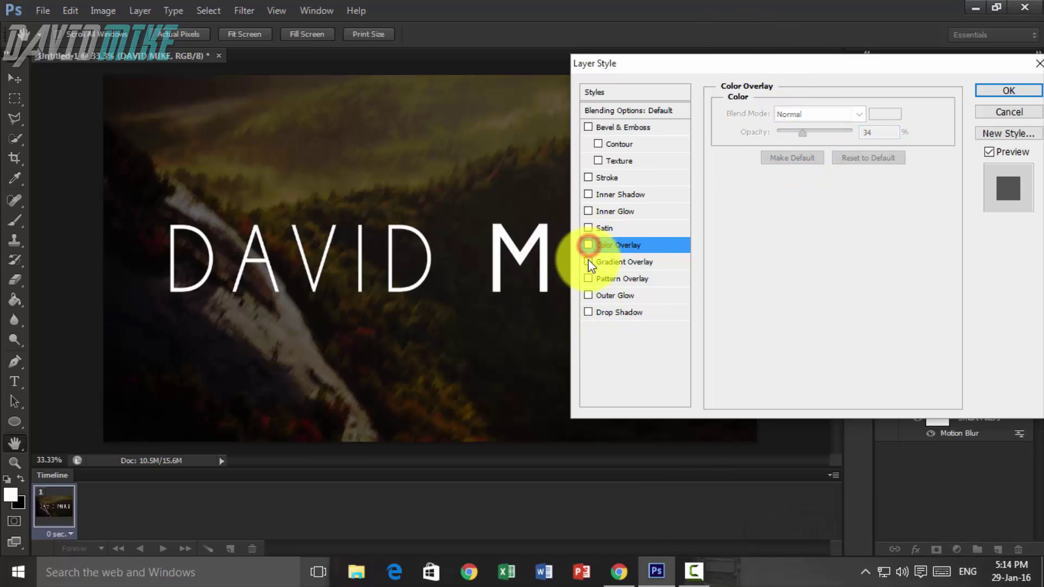
left_click(588, 262)
left_click(630, 261)
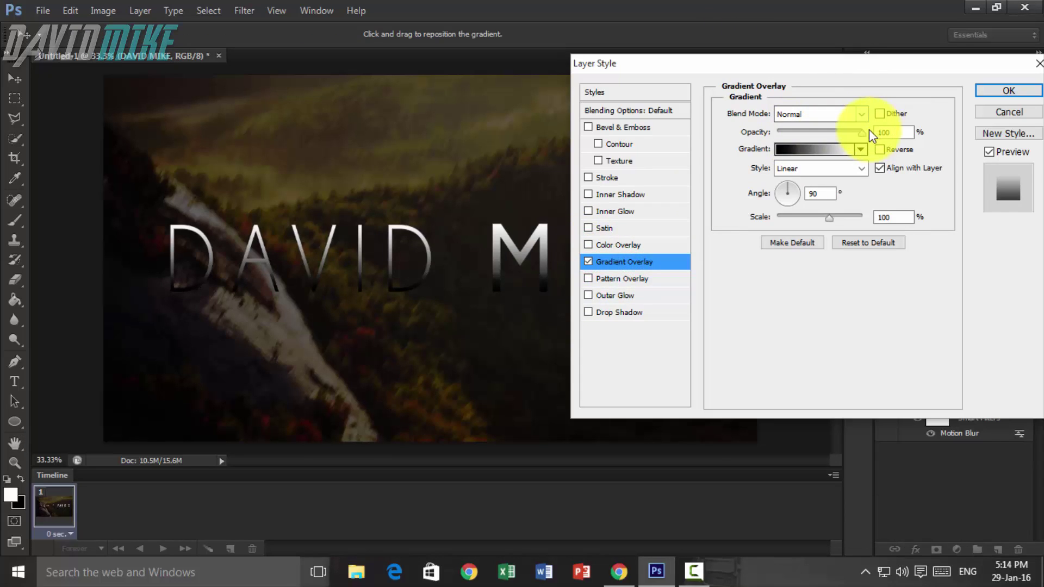
left_click_drag(861, 134, 828, 145)
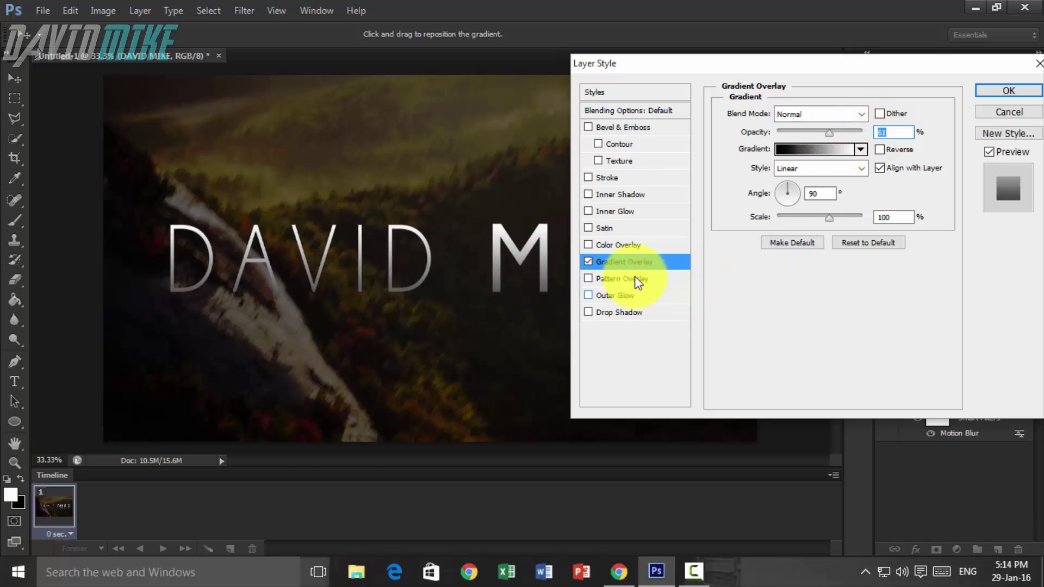
- Add a full-opacity Drop Shadow with 35% spread and 35 px size, and confirm
left_click(608, 312)
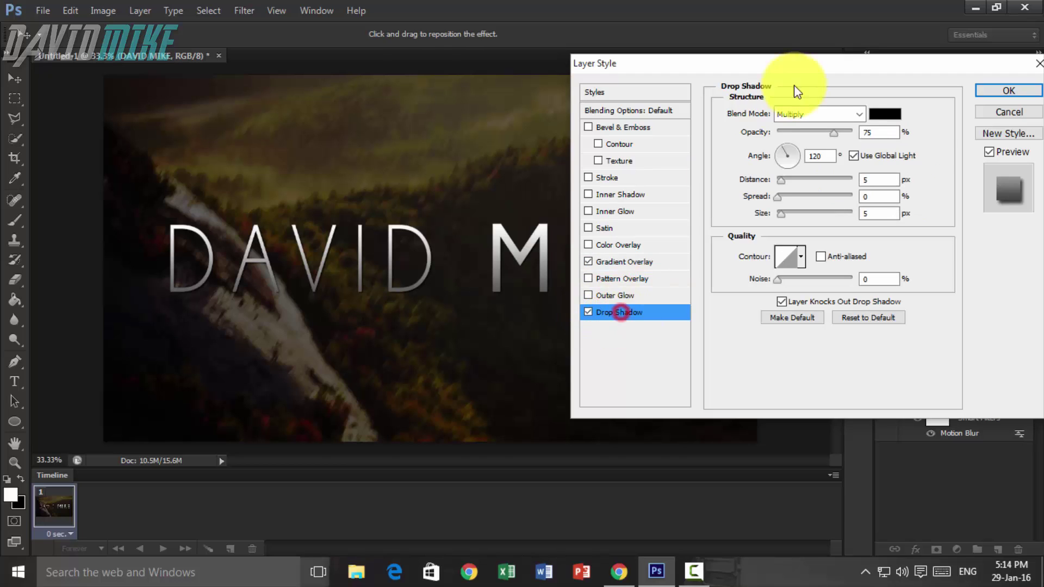
left_click_drag(836, 133, 892, 146)
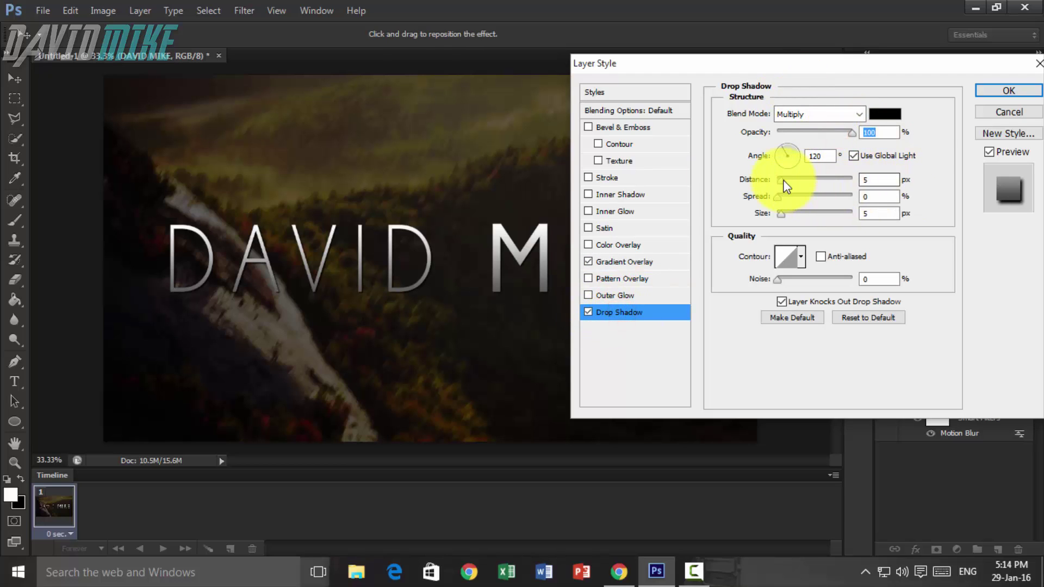
left_click(882, 196)
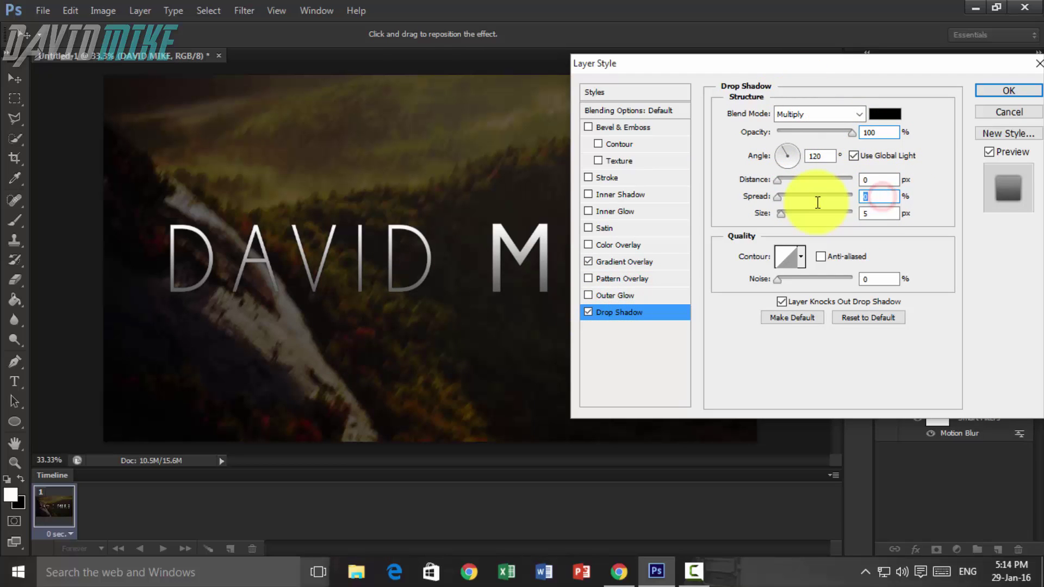
type("33")
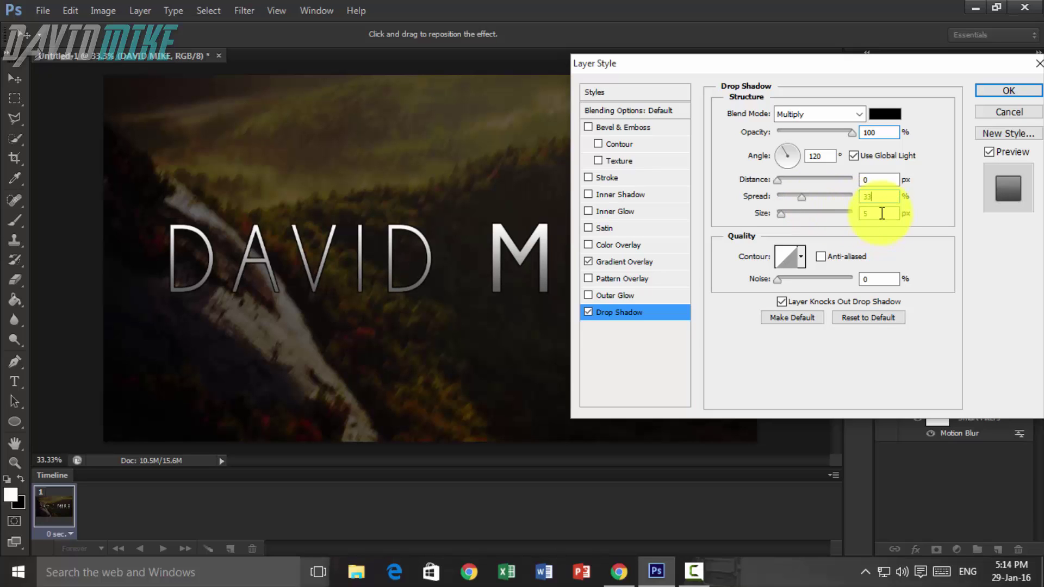
left_click(881, 213)
type("33")
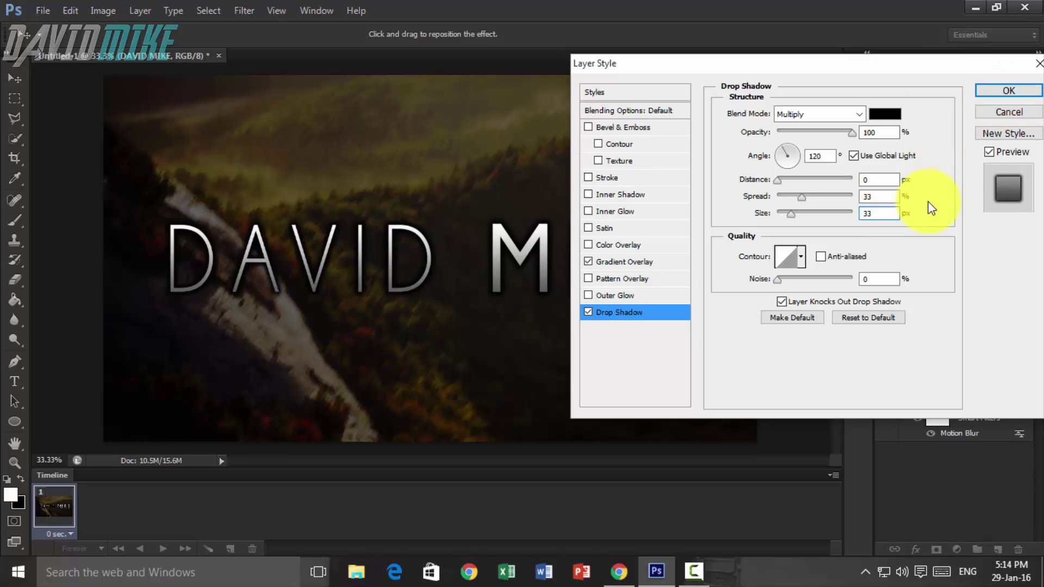
key("Up")
key("Up")
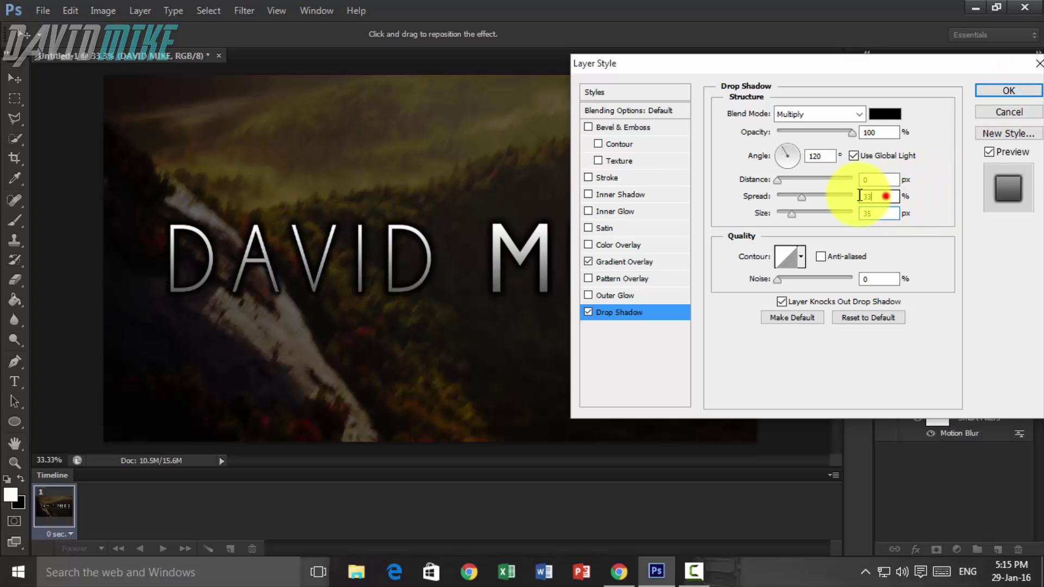
left_click(881, 197)
type("535")
left_click(1008, 93)
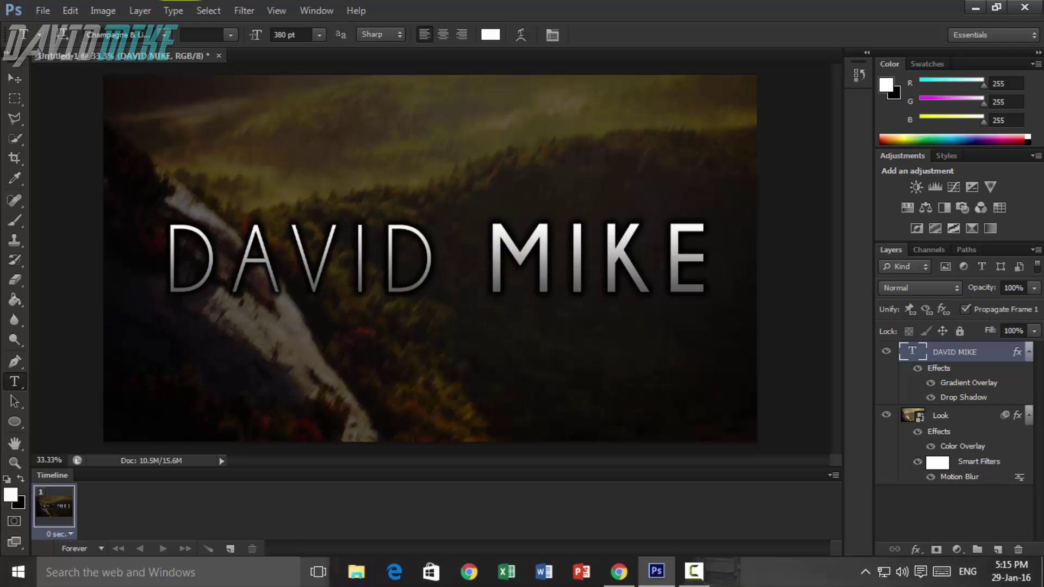
- Create a new 500 × 500 px document
left_click(38, 13)
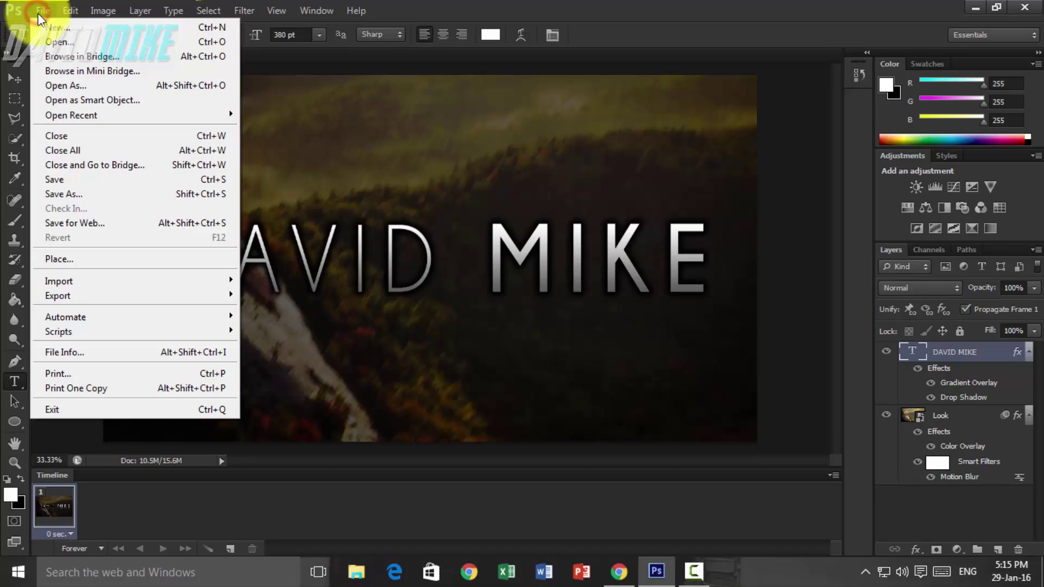
left_click(43, 14)
key("ctrl+n")
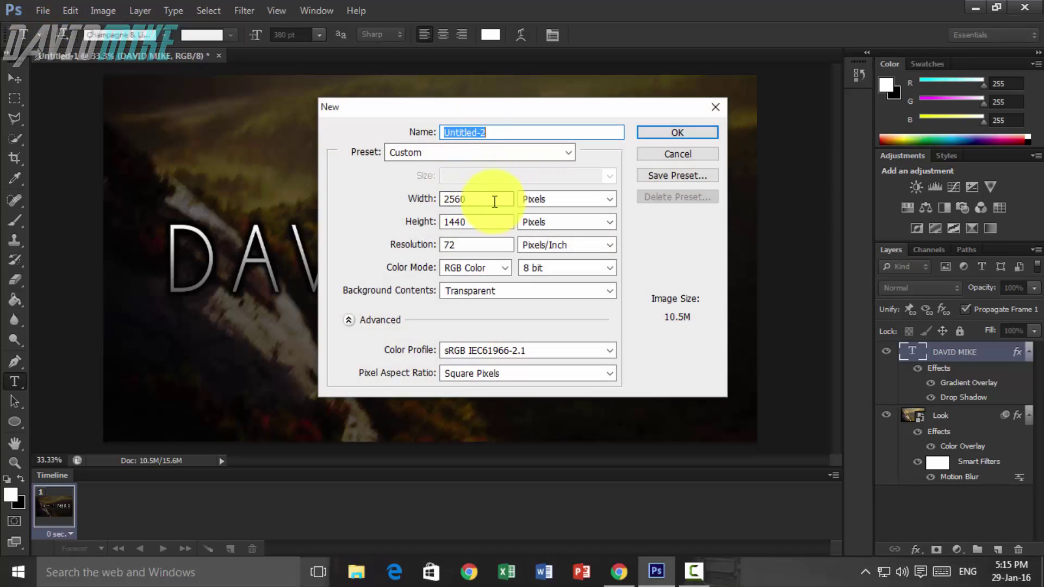
left_click_drag(487, 198, 422, 199)
type("500")
left_click_drag(479, 222, 421, 222)
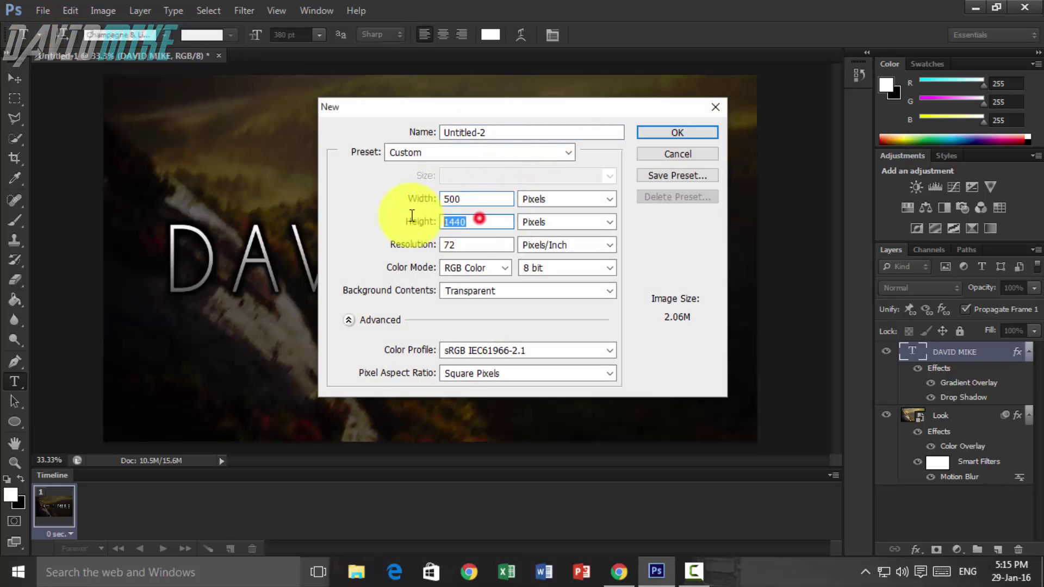
type("500")
left_click(663, 135)
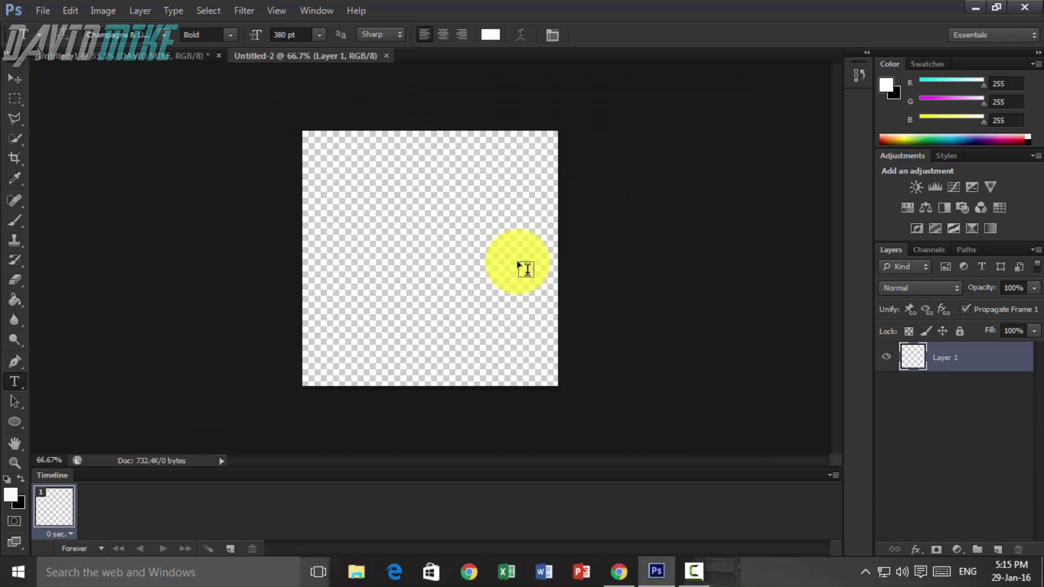
- Place the Look photo and scale it to cover the whole square, then commit
left_click(53, 6)
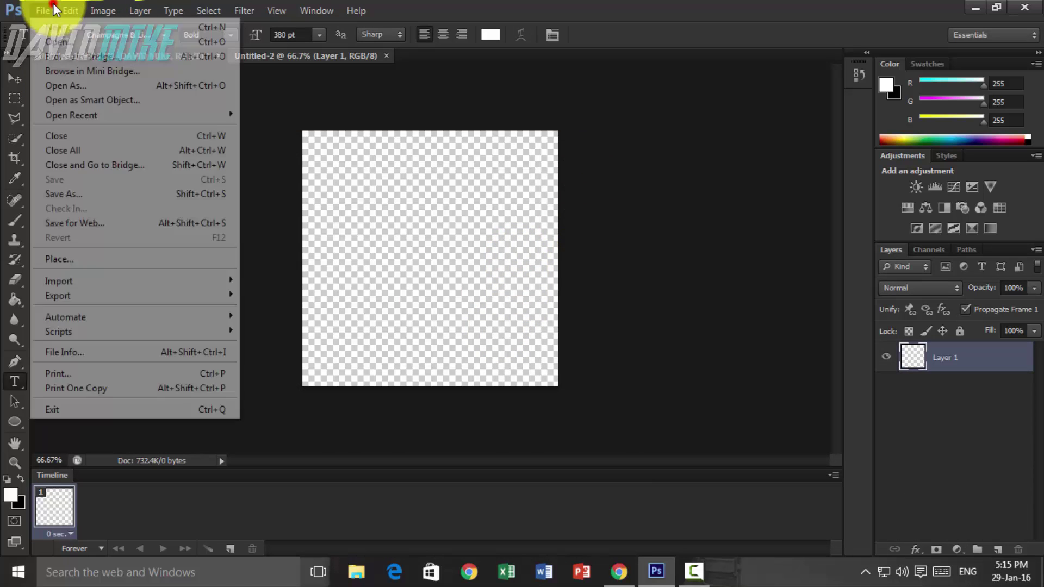
left_click(73, 259)
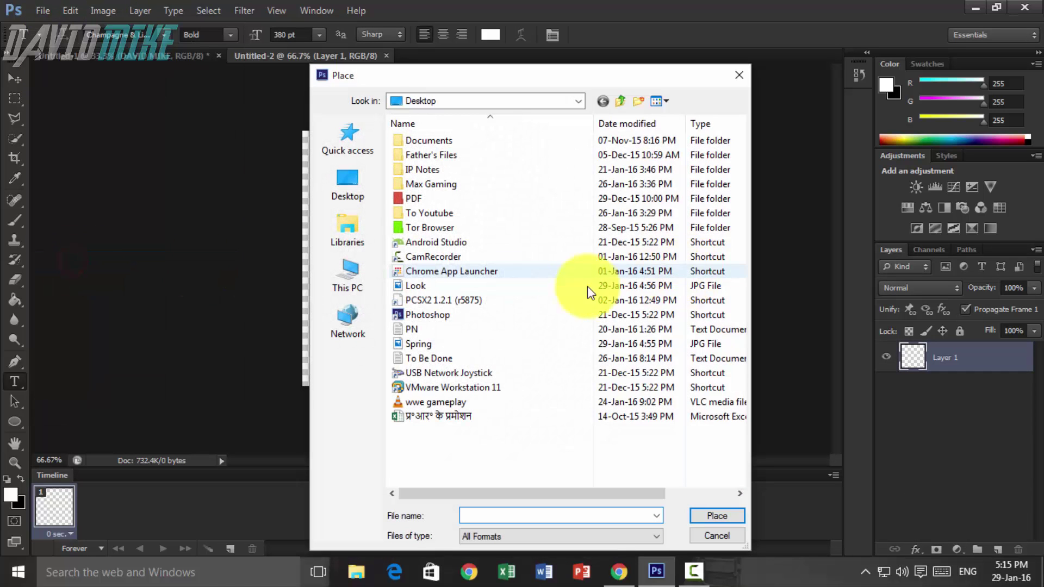
double_click(435, 287)
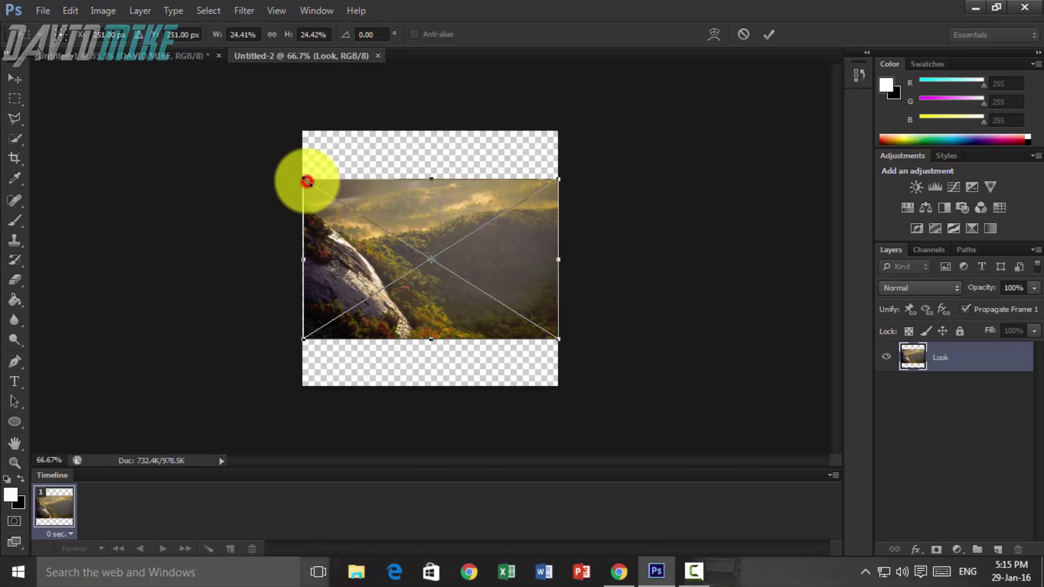
left_click_drag(308, 181, 235, 92)
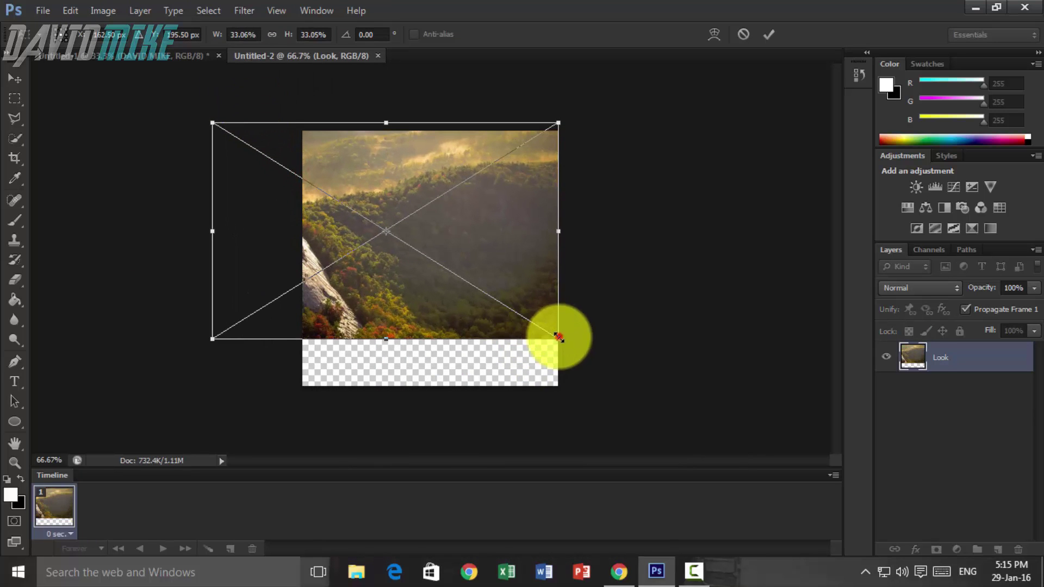
left_click_drag(558, 337, 642, 391)
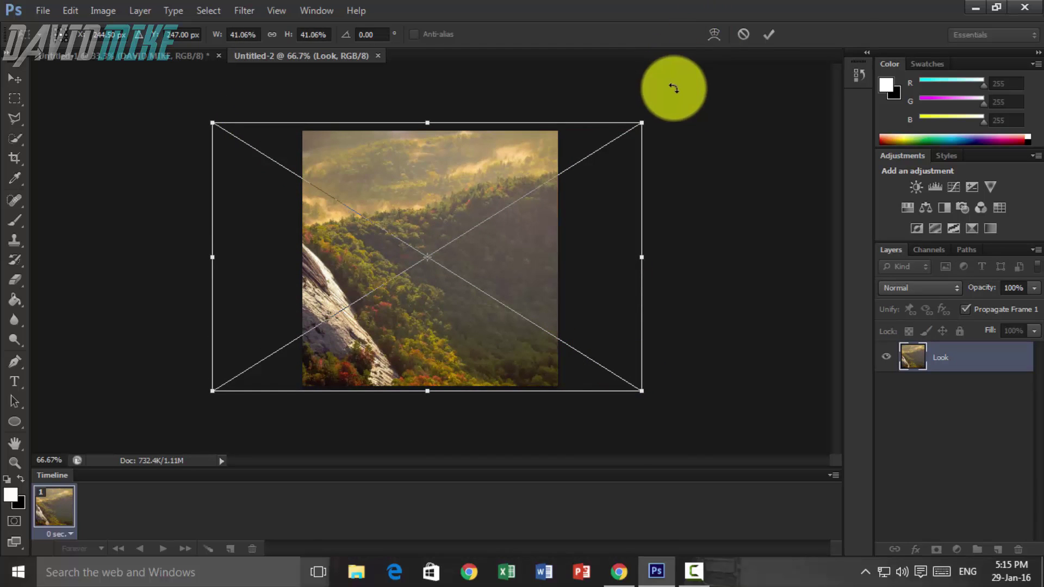
left_click(771, 34)
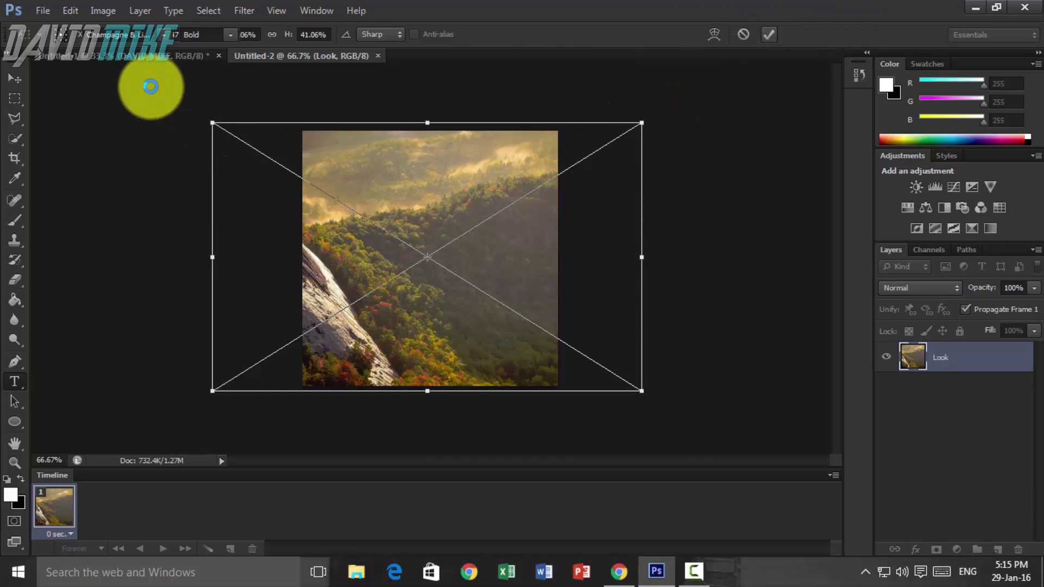
- Centre the photo vertically and horizontally on the canvas, then deselect
left_click(147, 8)
mouse_move(200, 373)
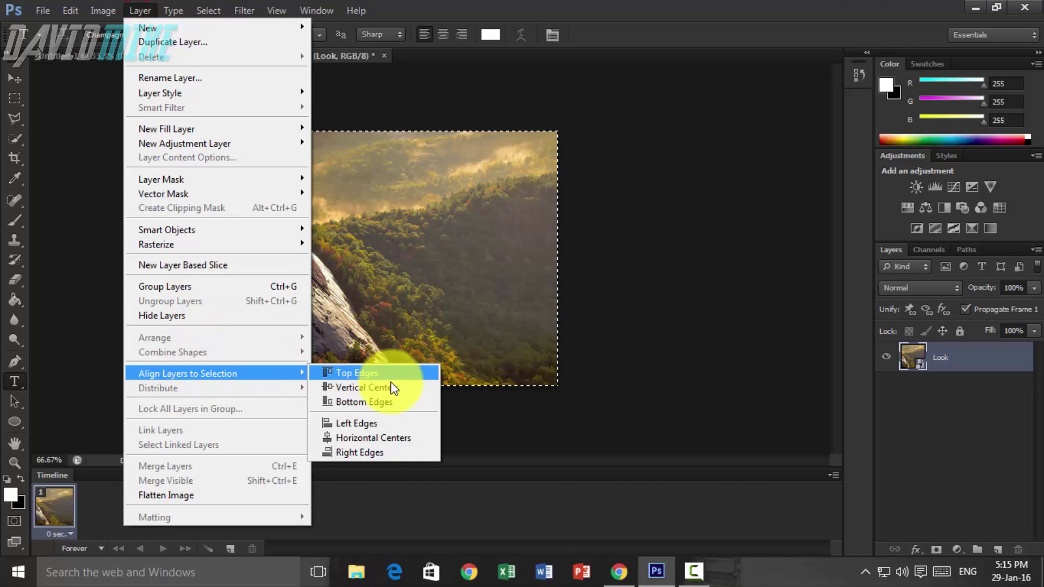
left_click(394, 388)
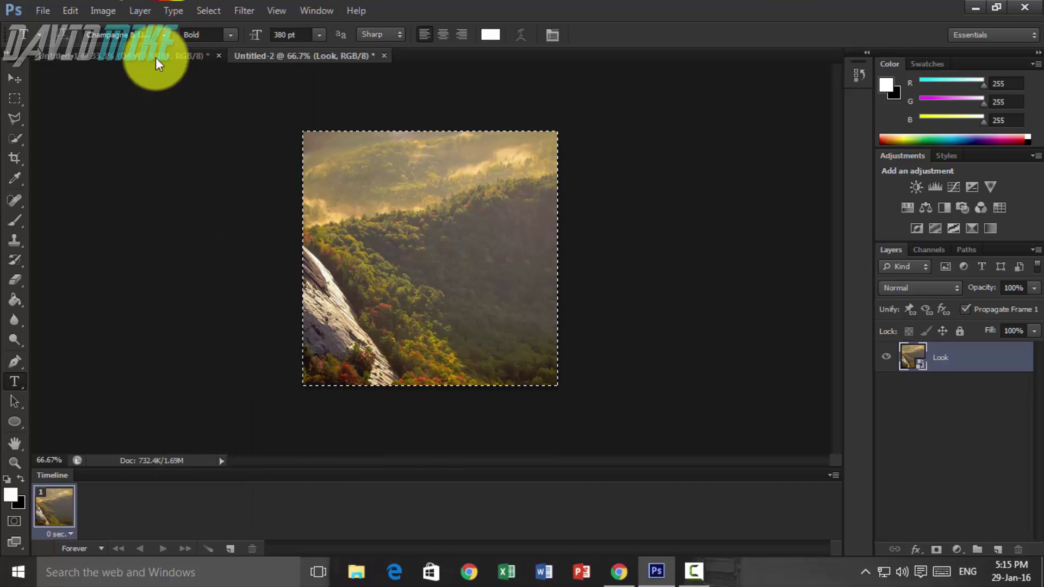
left_click(139, 11)
mouse_move(233, 373)
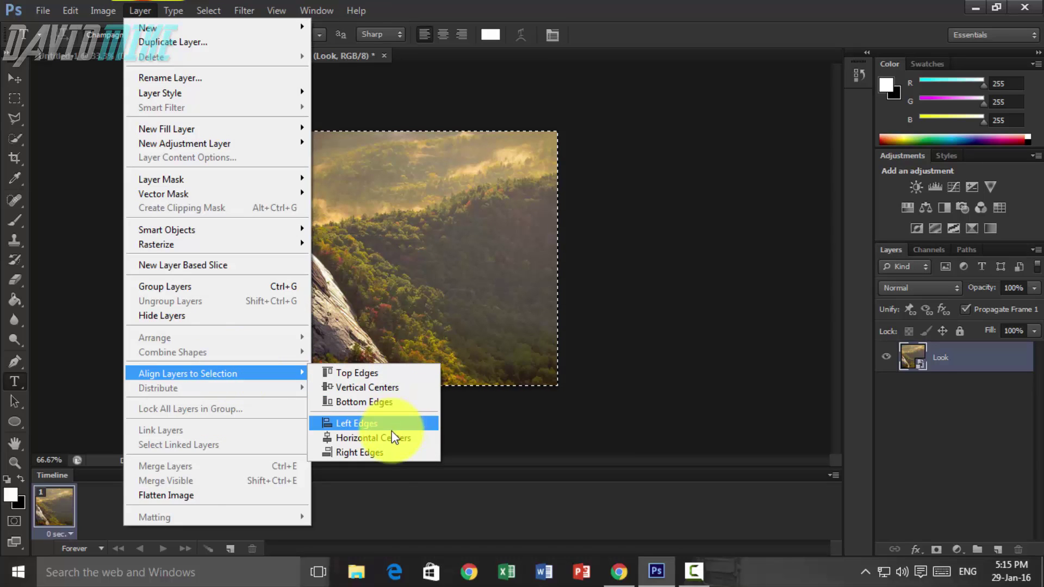
left_click(392, 438)
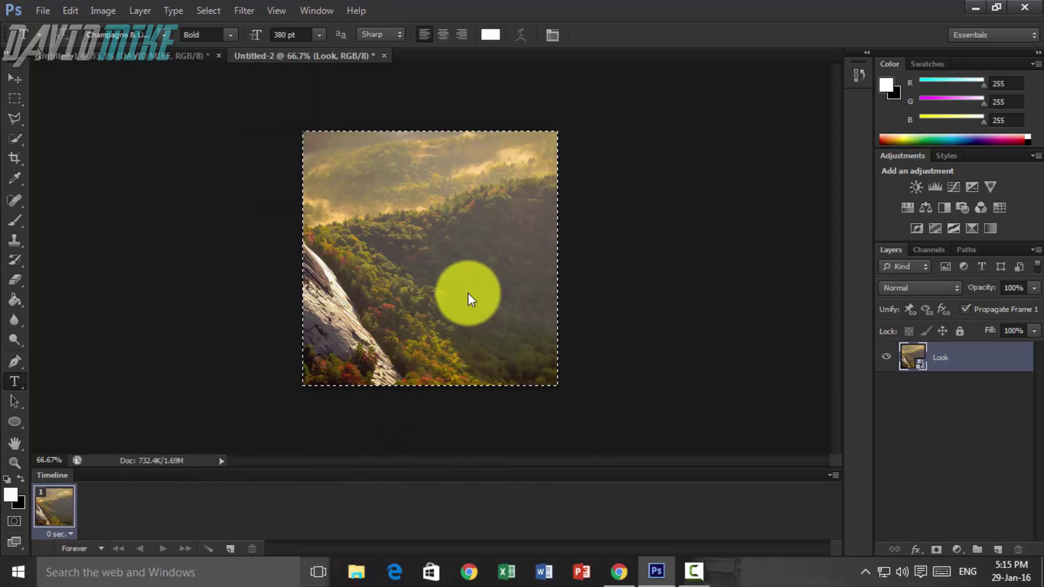
key("ctrl+d")
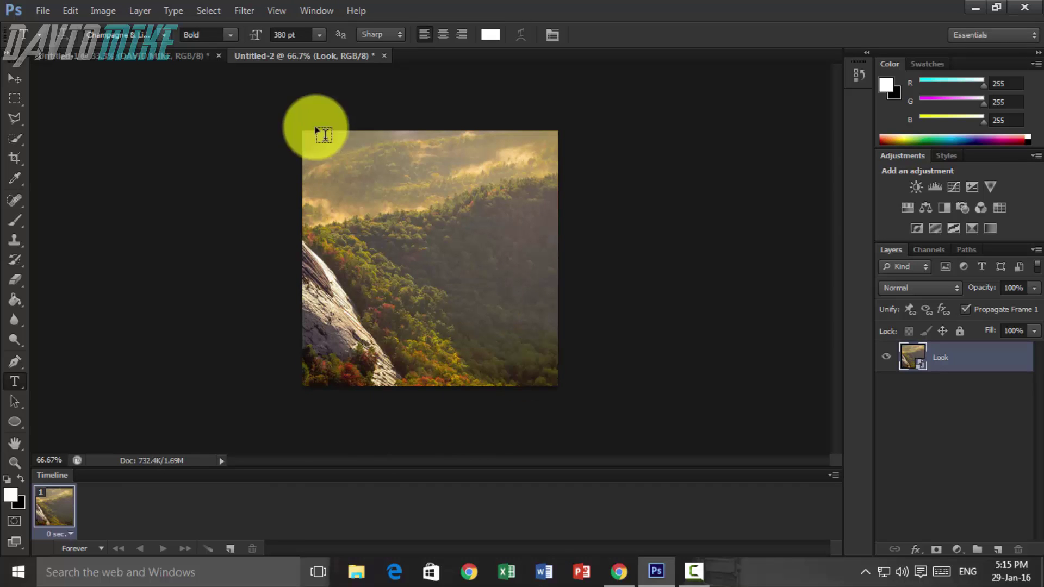
- Copy the banner Look layer's Color Overlay style and paste it onto the square's Look layer
left_click(73, 57)
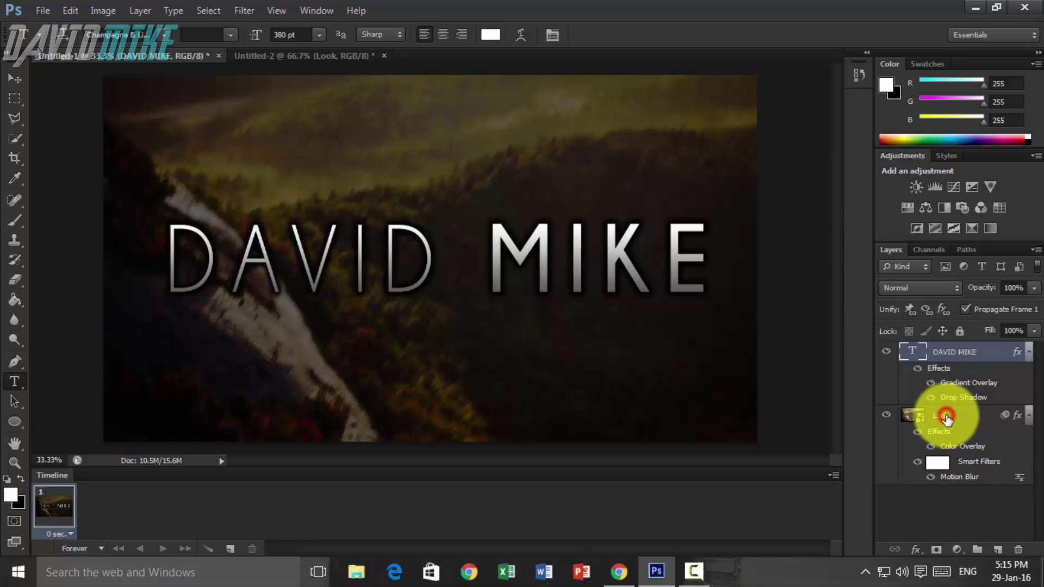
right_click(946, 417)
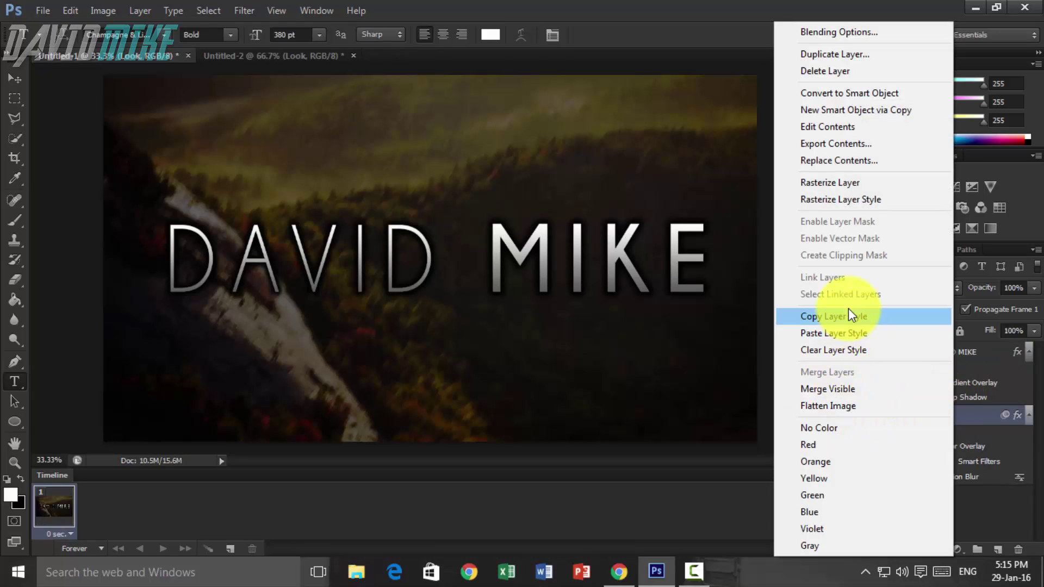
left_click(851, 317)
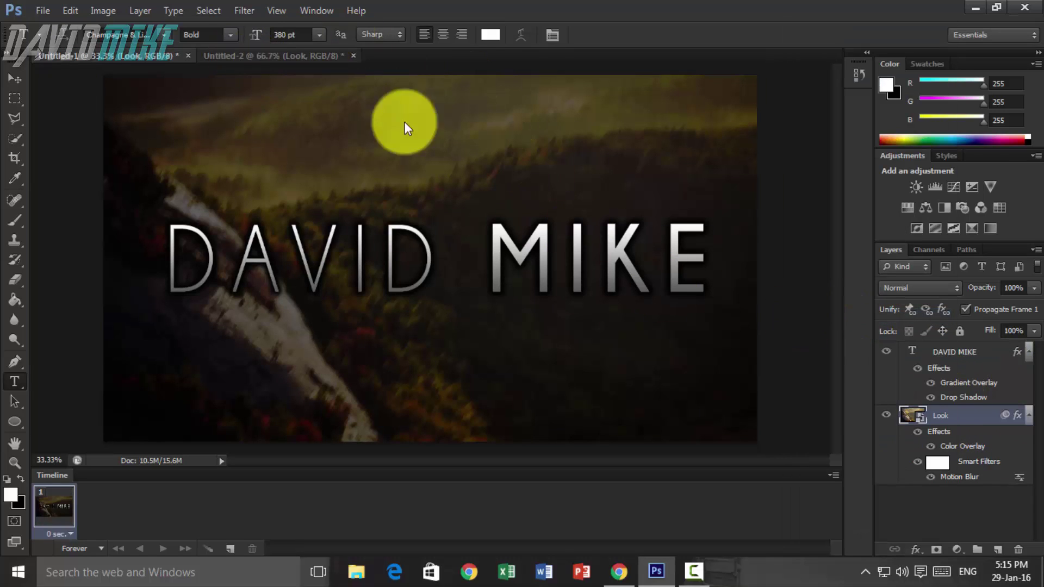
key("ctrl+Tab")
right_click(966, 348)
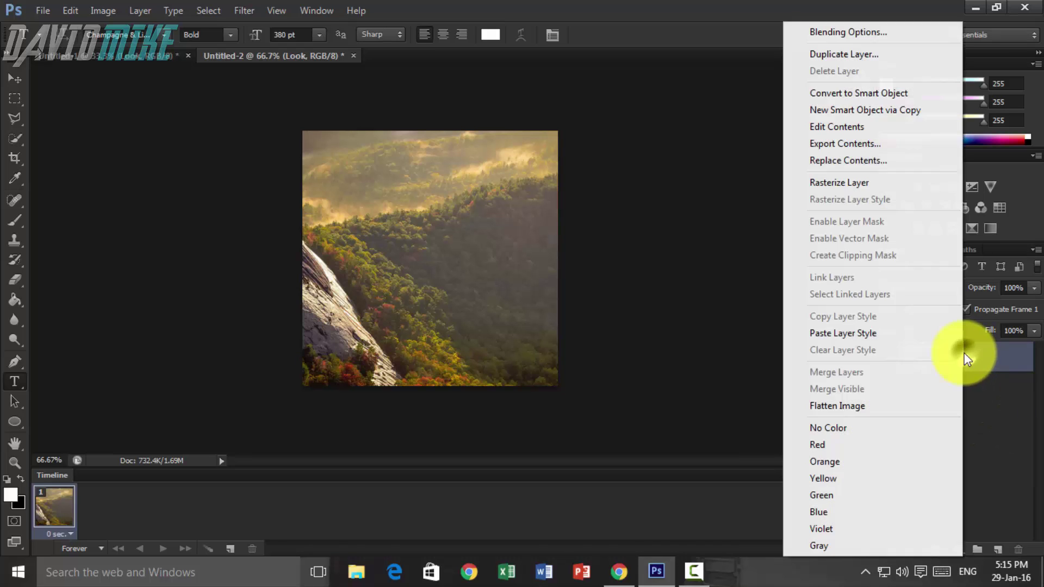
left_click(863, 334)
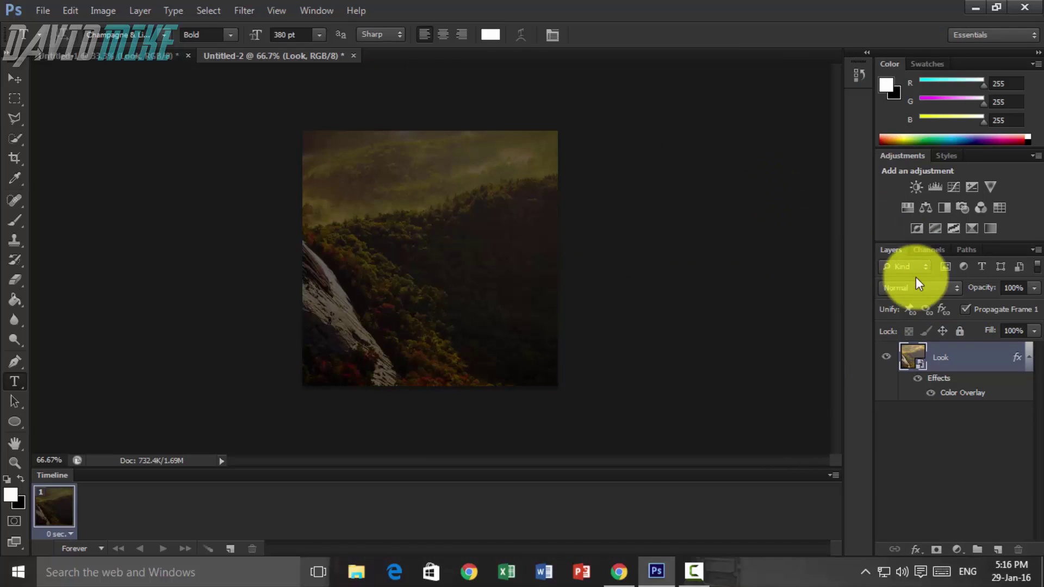
- Apply a Motion Blur with Distance 15 to the Look photo, then add empty Layer 1 above it
left_click(93, 55)
left_click(272, 54)
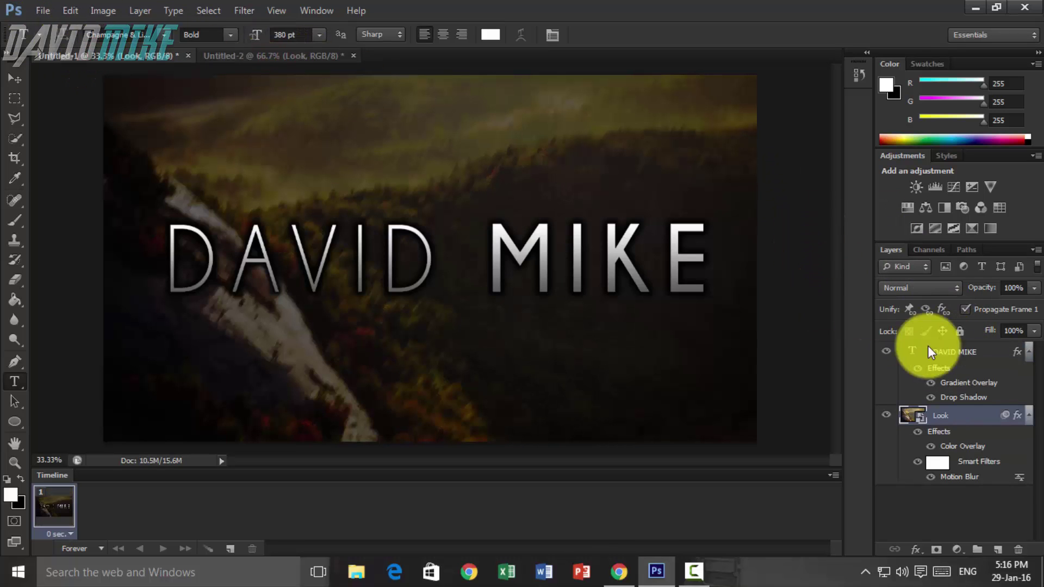
left_click(232, 12)
left_click(269, 28)
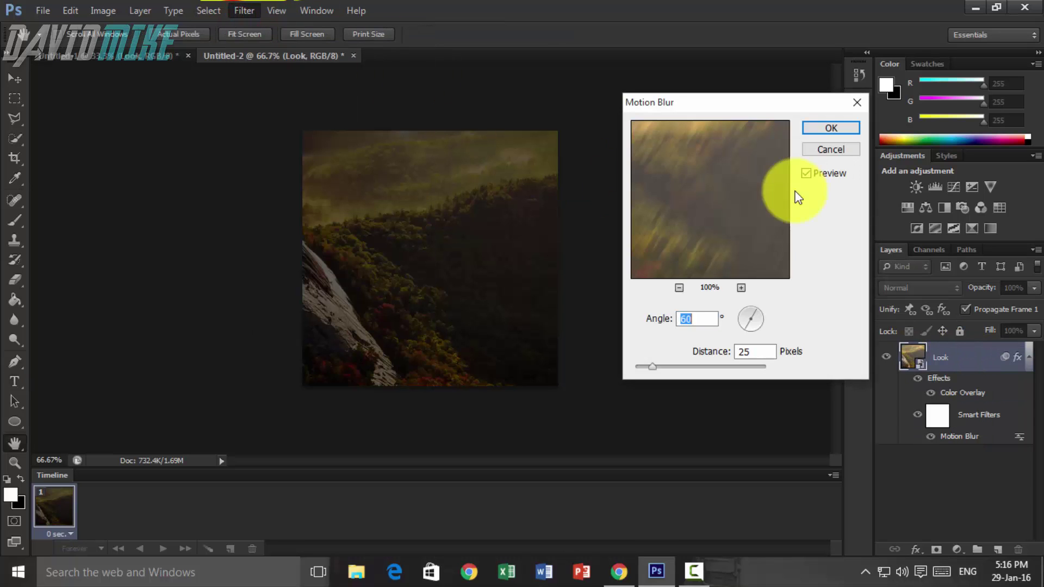
left_click(767, 351)
type("15")
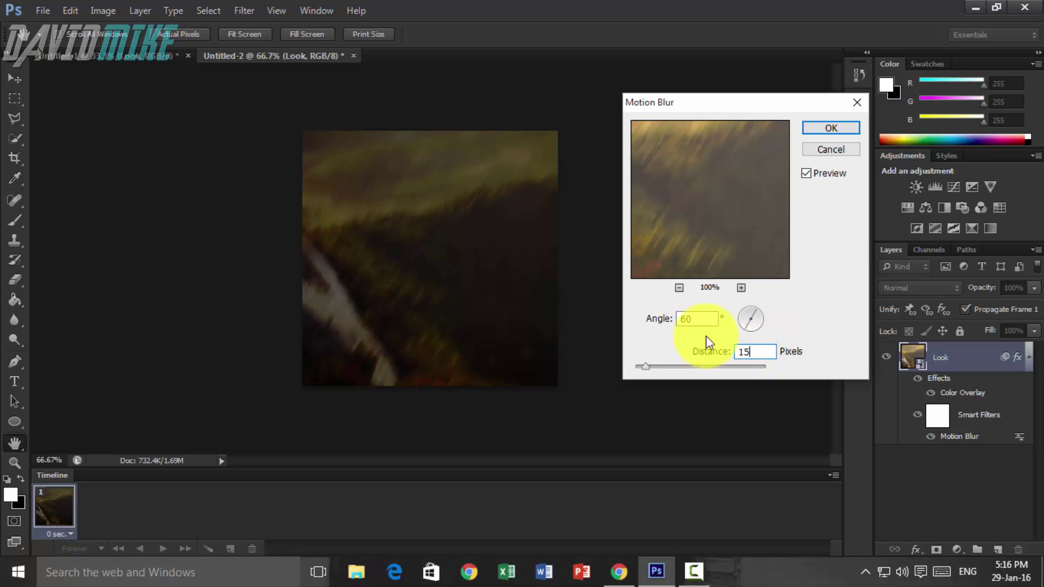
left_click(853, 128)
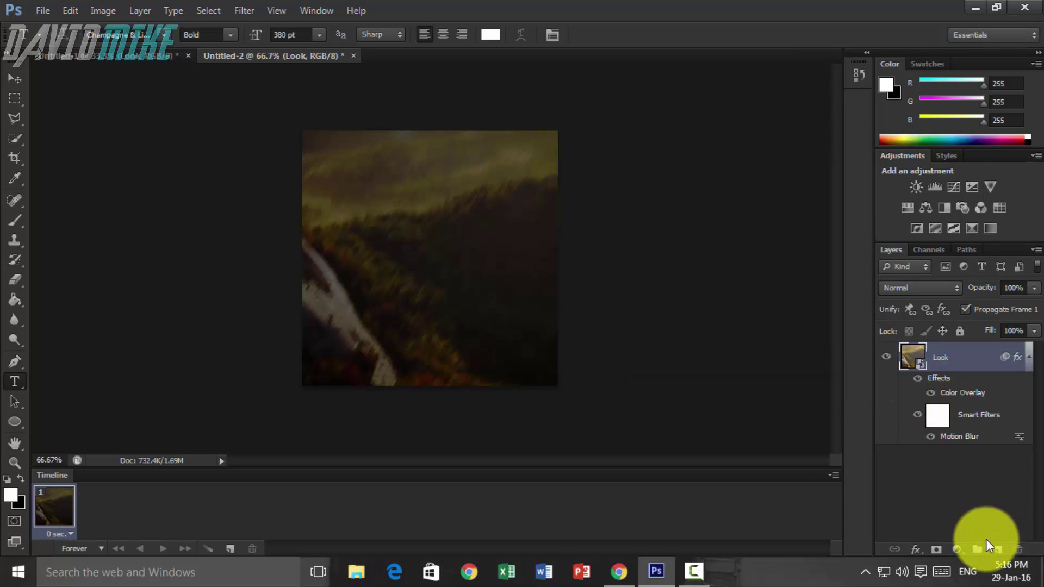
left_click(997, 550)
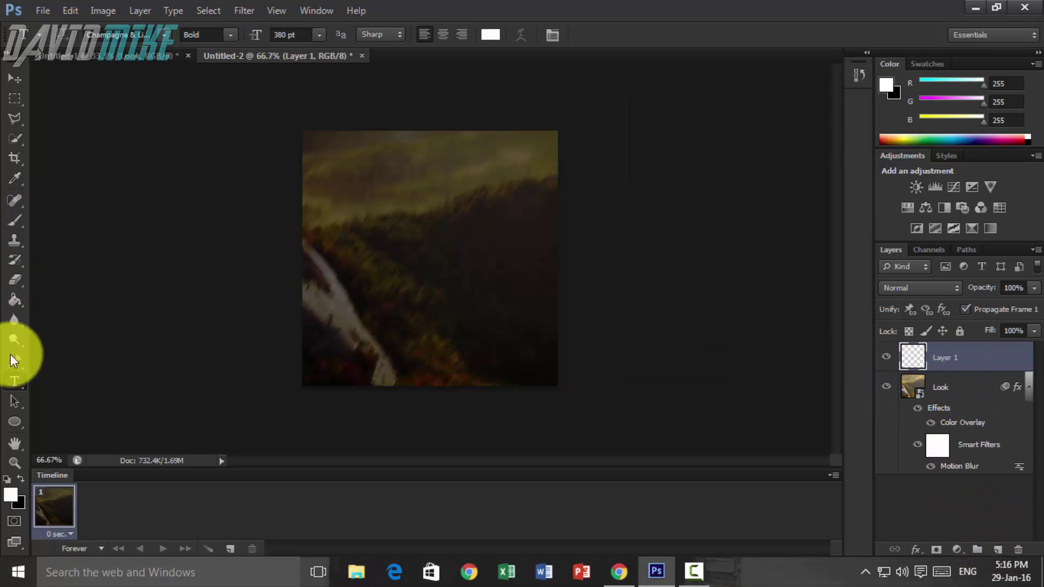
- Type the capital letters DM on the square canvas and commit the text
left_click(14, 379)
left_click(391, 264)
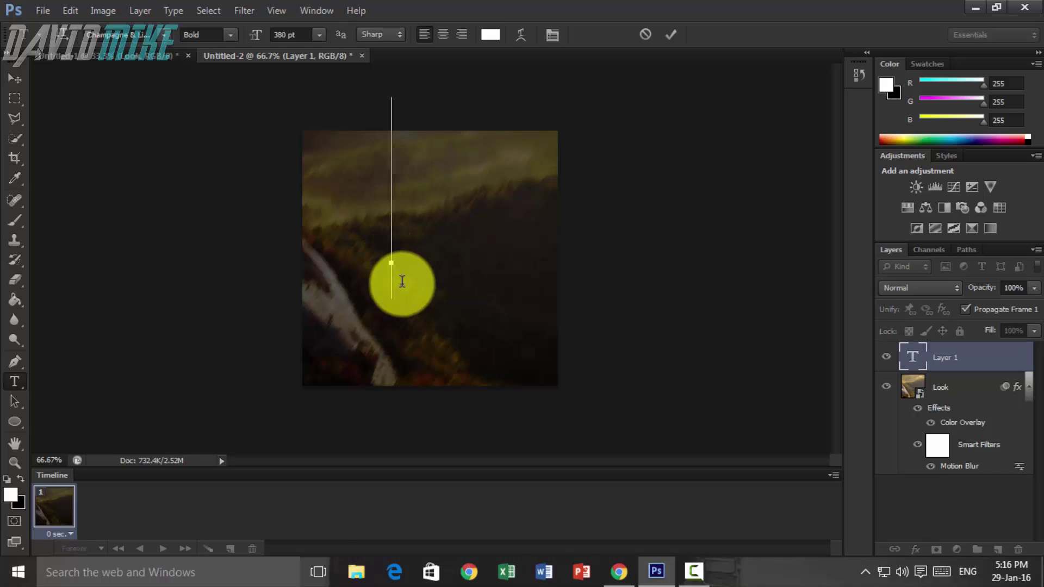
type("dr")
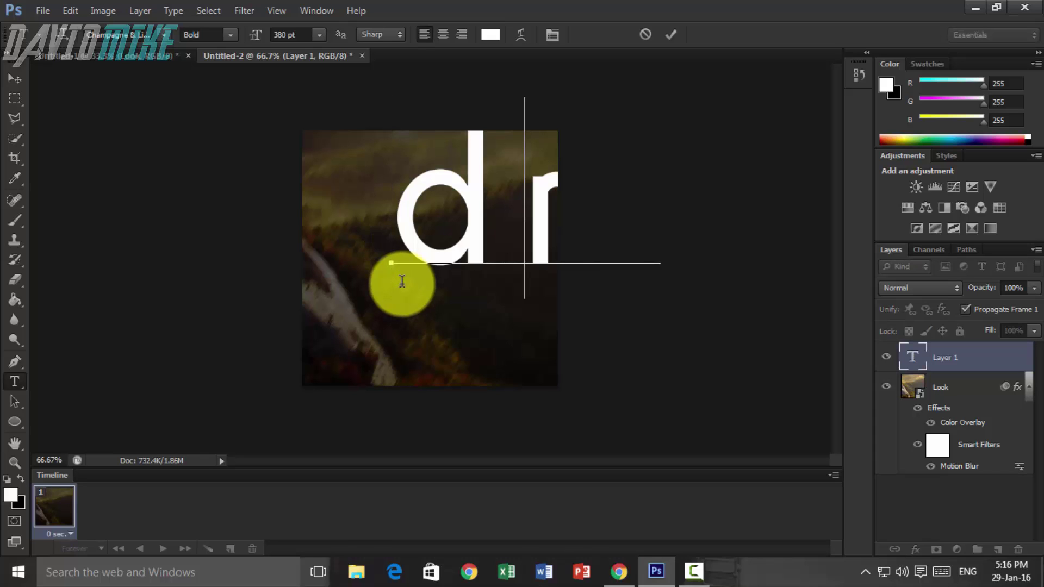
key("BackSpace")
key("BackSpace")
type("DR")
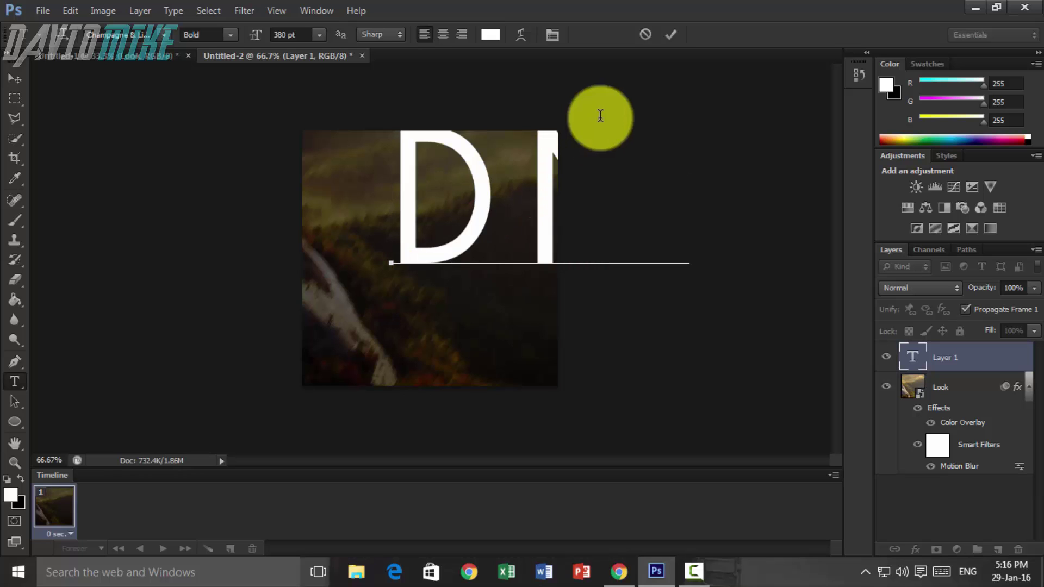
left_click(671, 35)
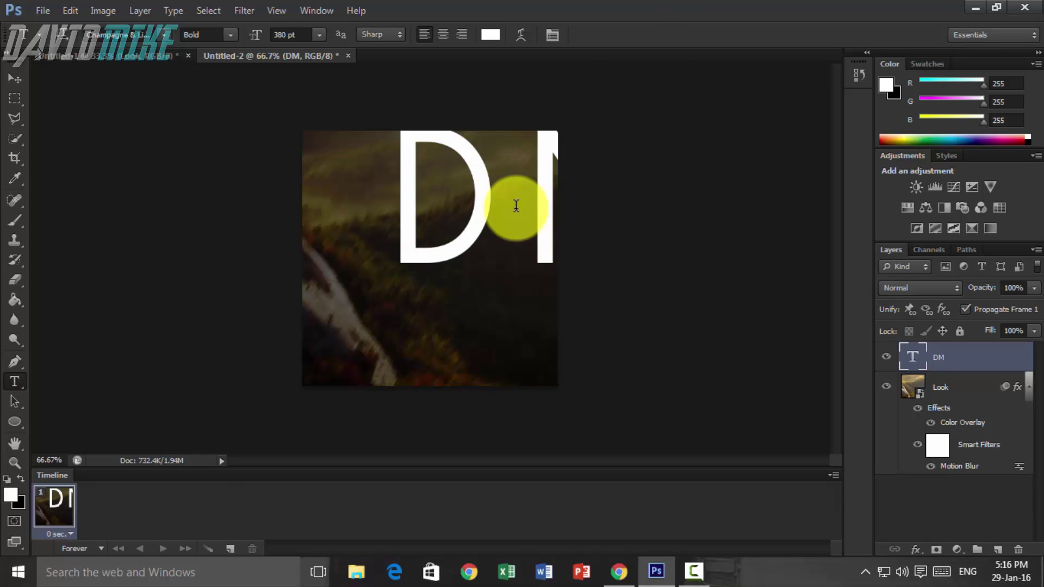
- Align the DM text to the canvas's vertical centre and left edge
key("ctrl+a")
left_click(136, 11)
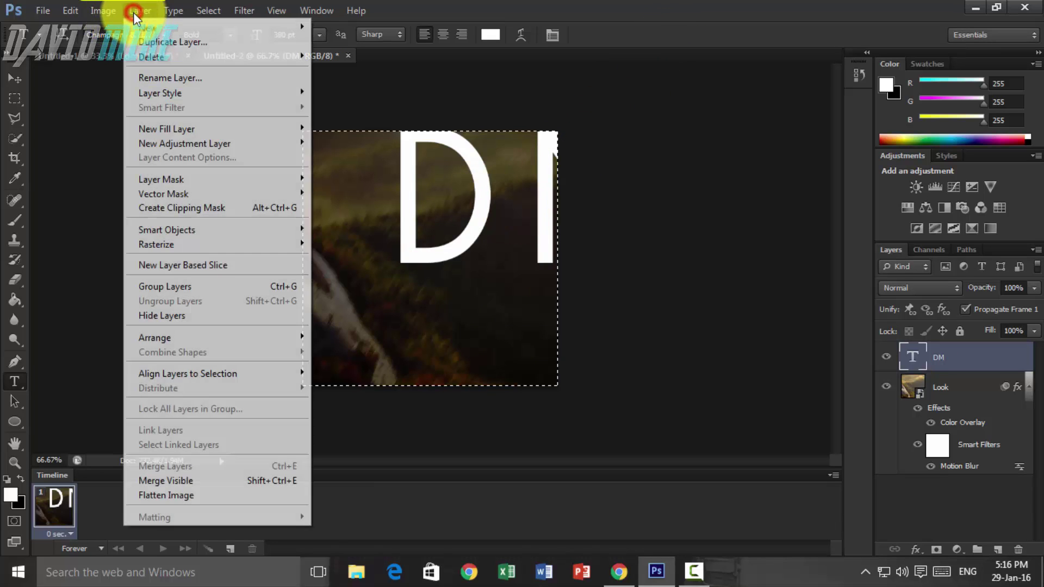
mouse_move(212, 374)
left_click(389, 381)
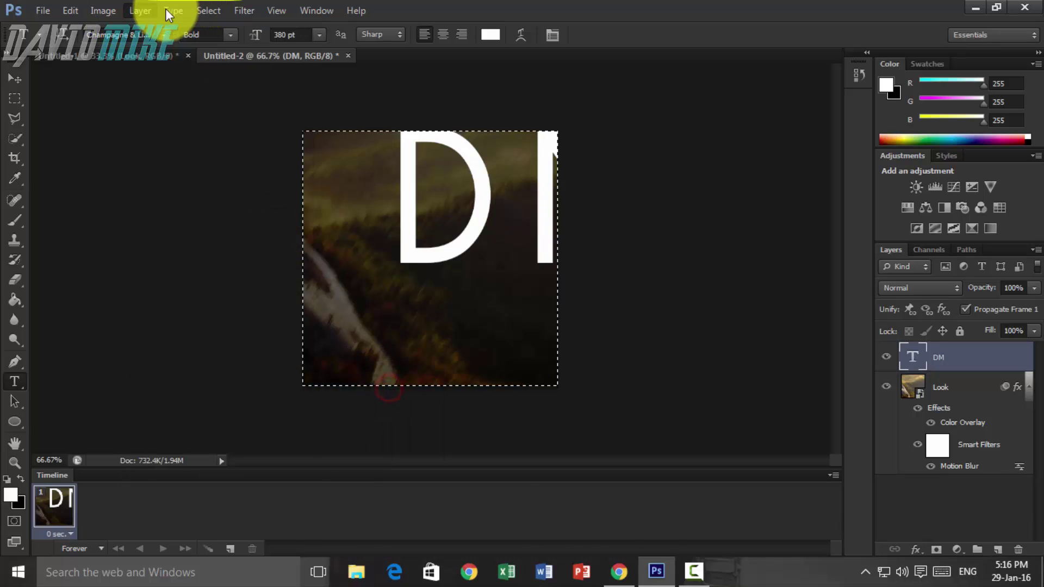
left_click(146, 11)
mouse_move(264, 374)
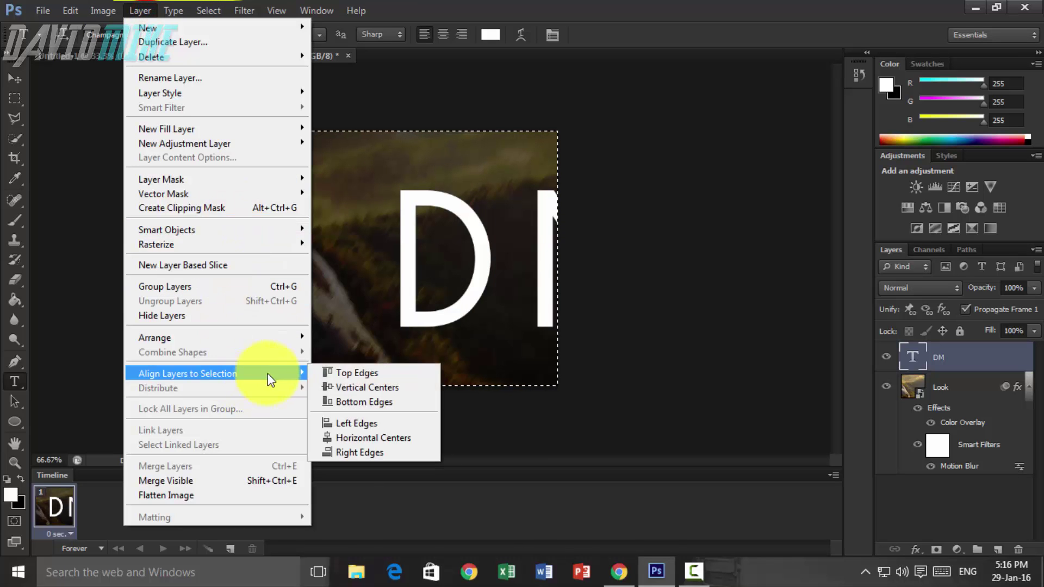
left_click(361, 430)
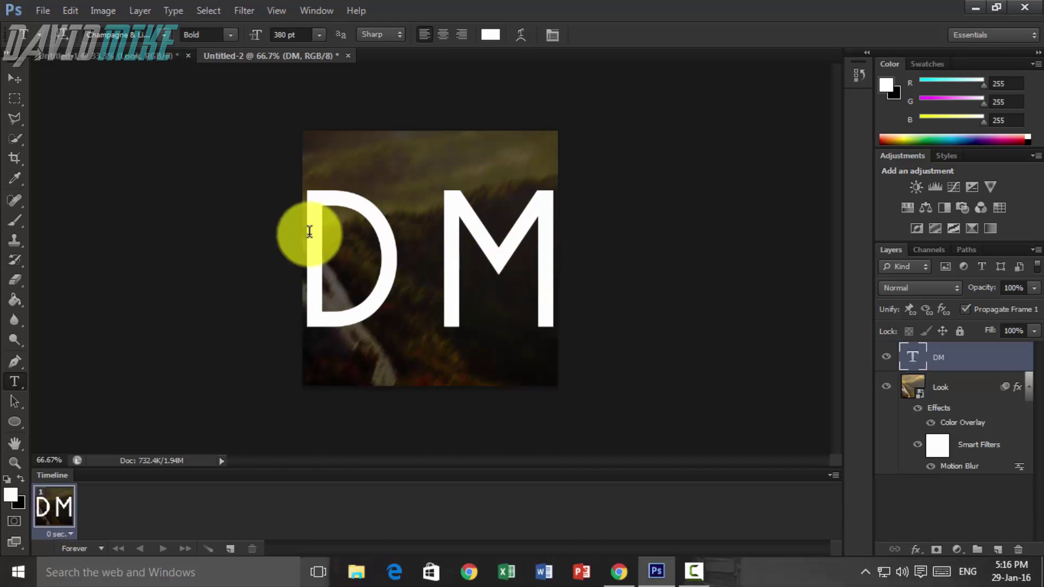
- Resize the DM text to 300 pt
left_click(472, 235)
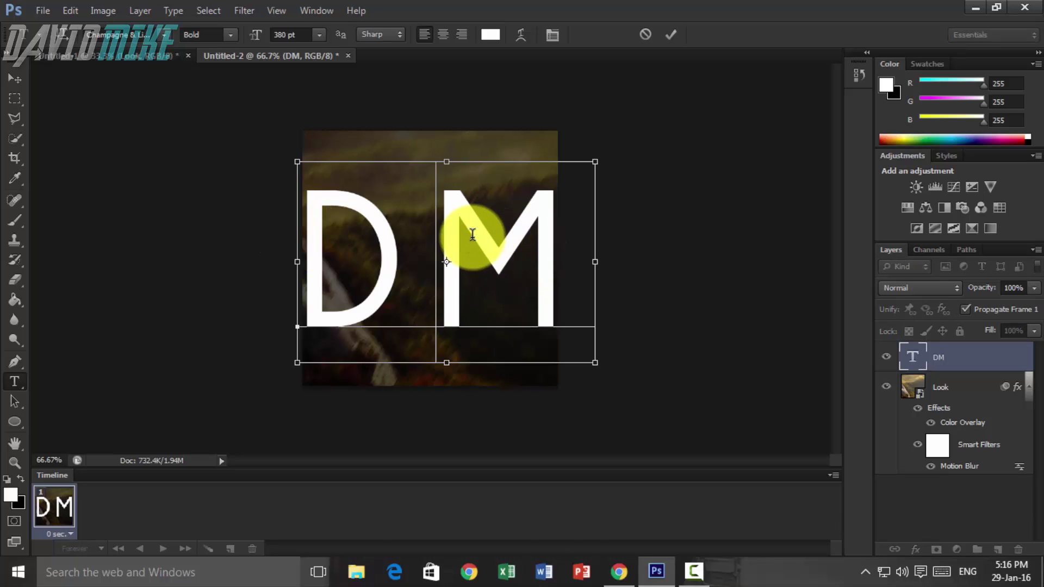
key("ctrl+a")
left_click(294, 34)
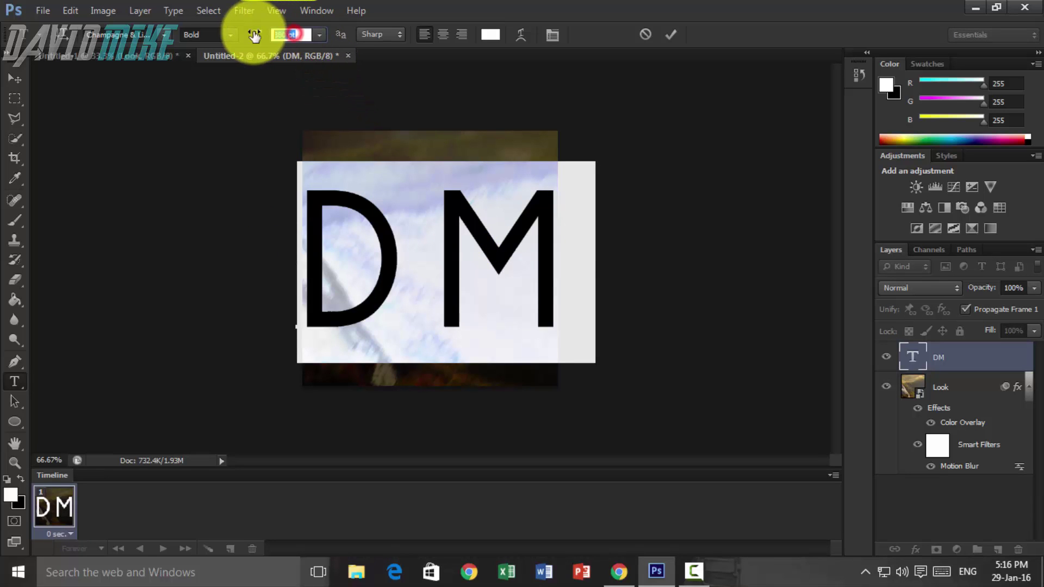
type("300")
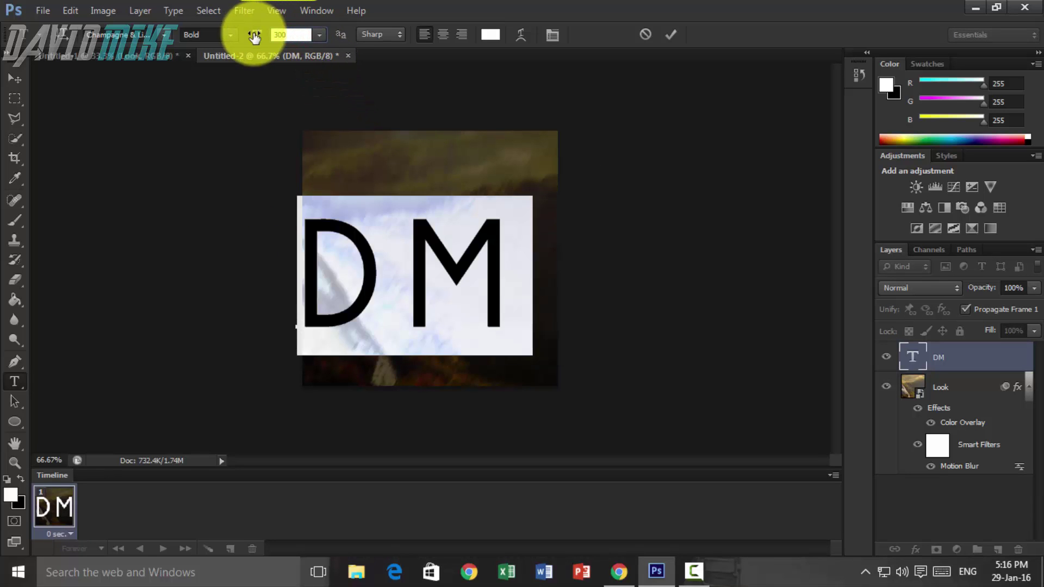
key("Return")
left_click(674, 36)
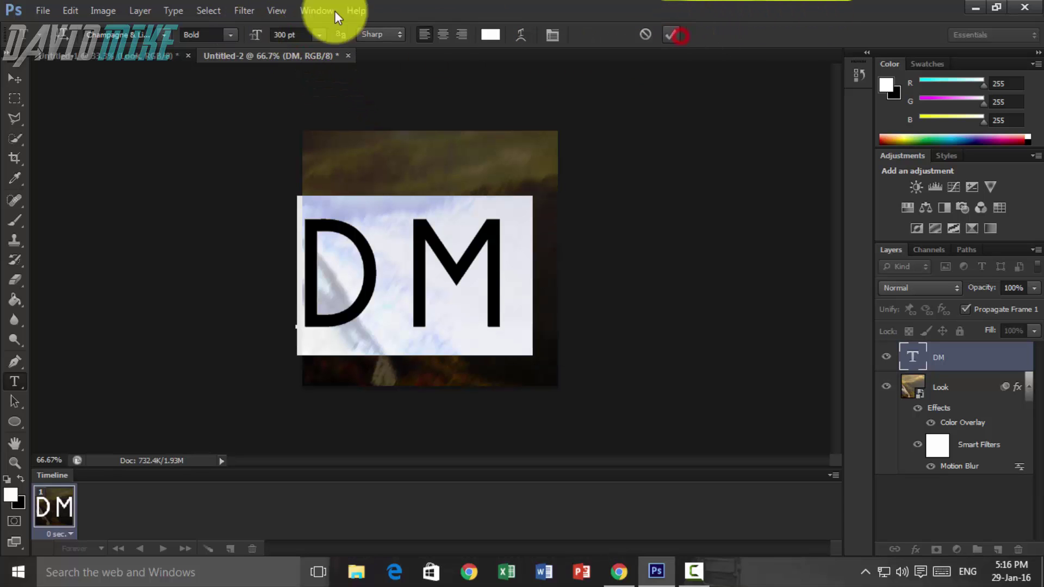
left_click(382, 223)
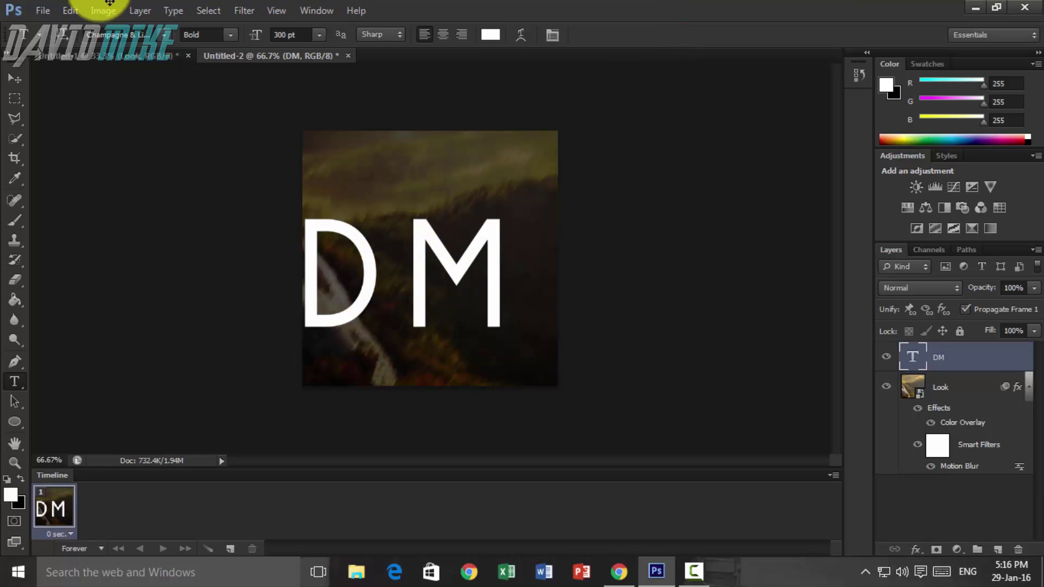
- Centre the DM text vertically and horizontally on the canvas, then deselect
key("ctrl+a")
left_click(139, 10)
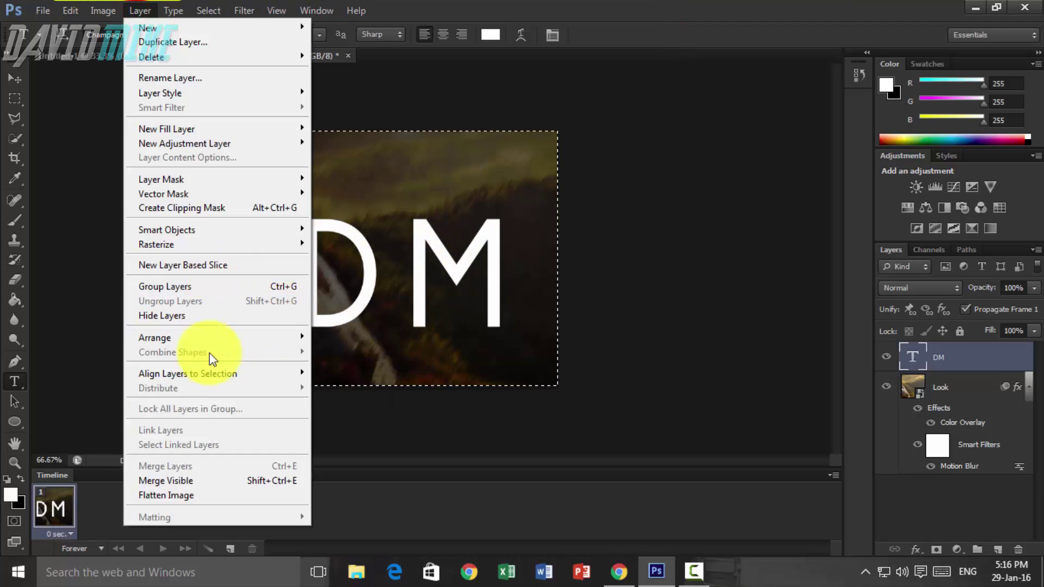
mouse_move(218, 374)
left_click(367, 385)
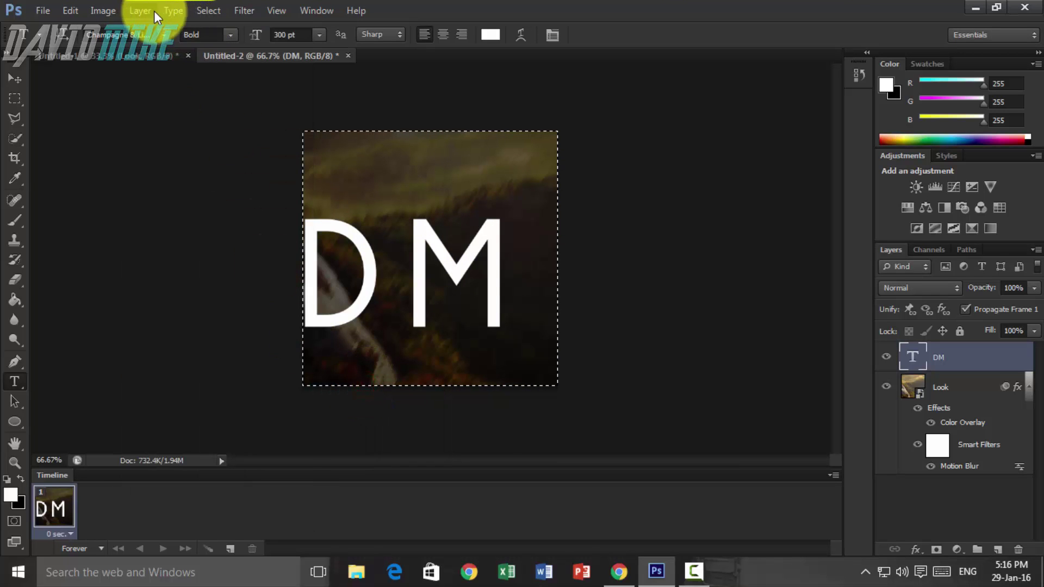
left_click(149, 11)
mouse_move(234, 374)
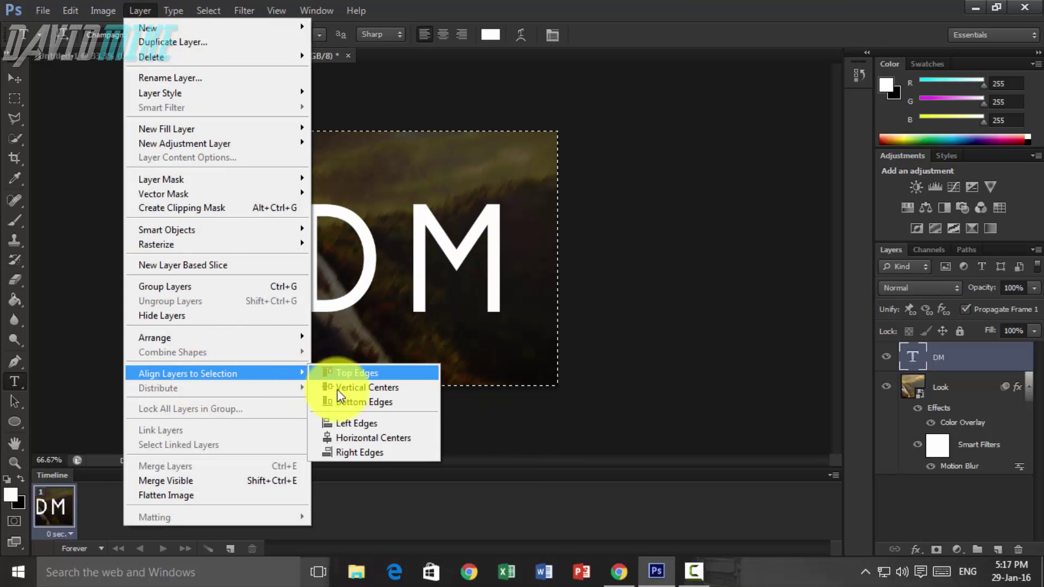
left_click(353, 423)
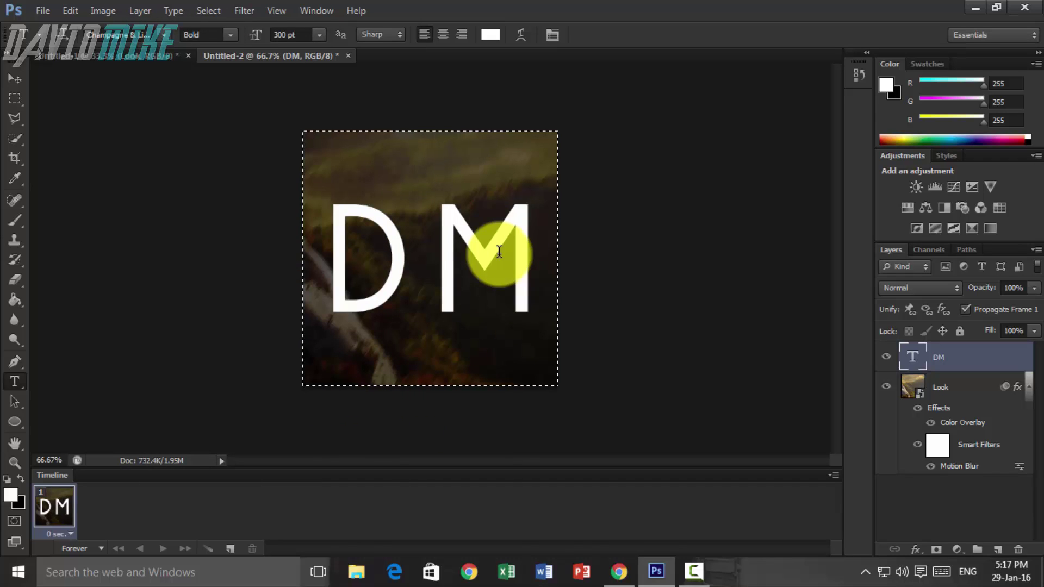
key("ctrl+d")
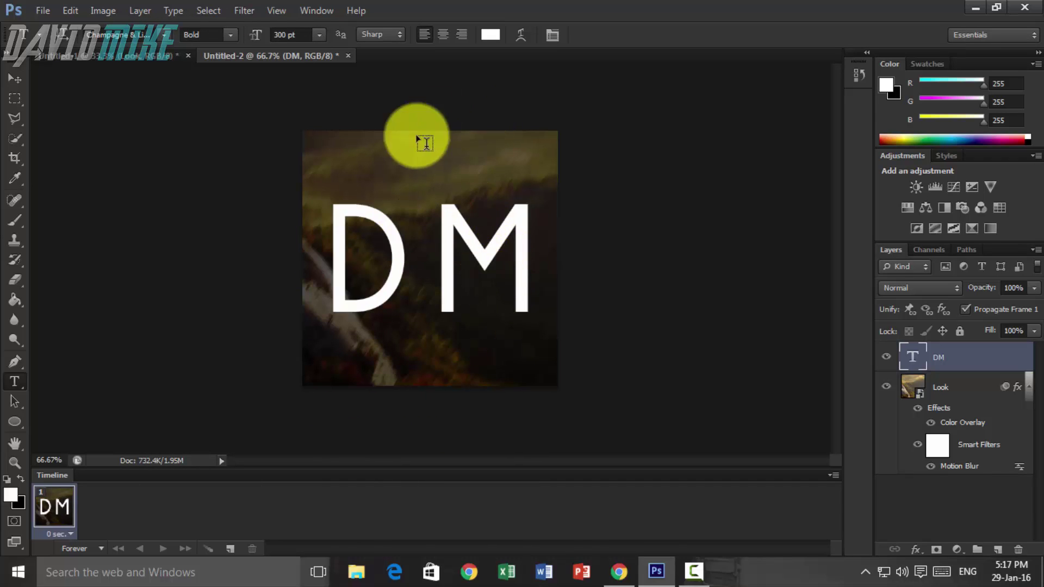
left_click(430, 242)
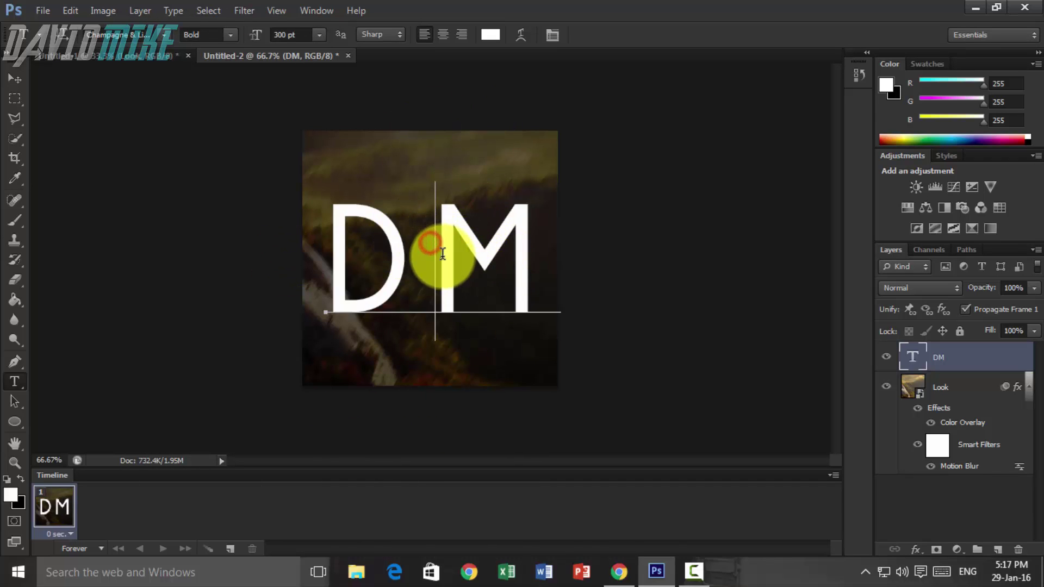
key("ctrl+a")
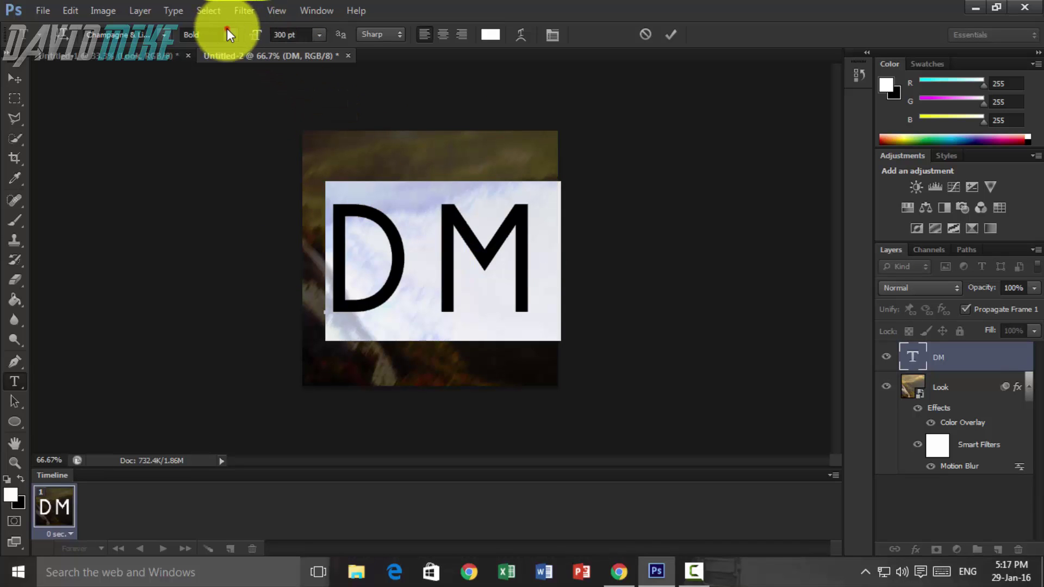
left_click(227, 33)
left_click(209, 50)
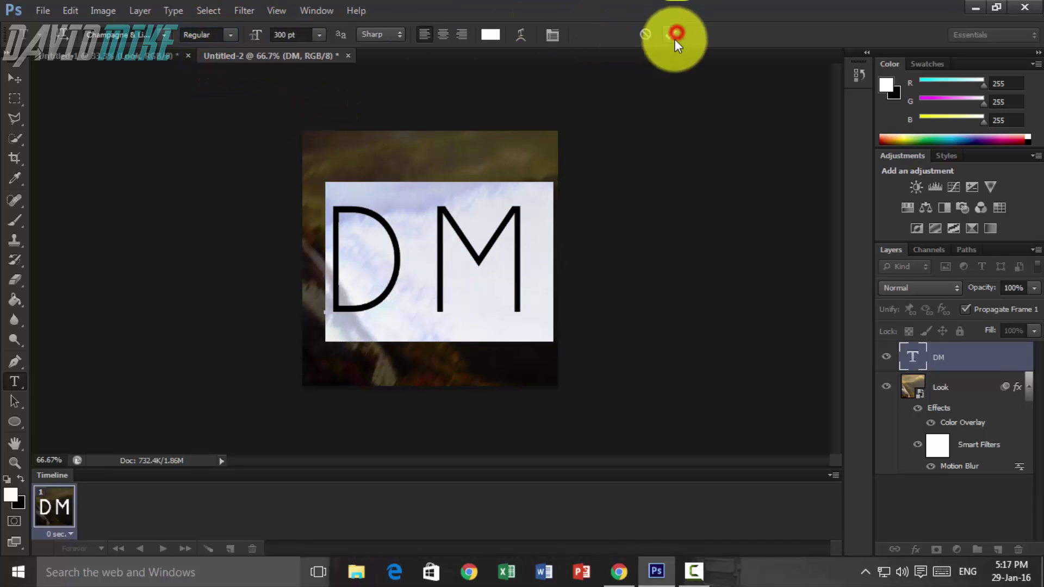
left_click(636, 243)
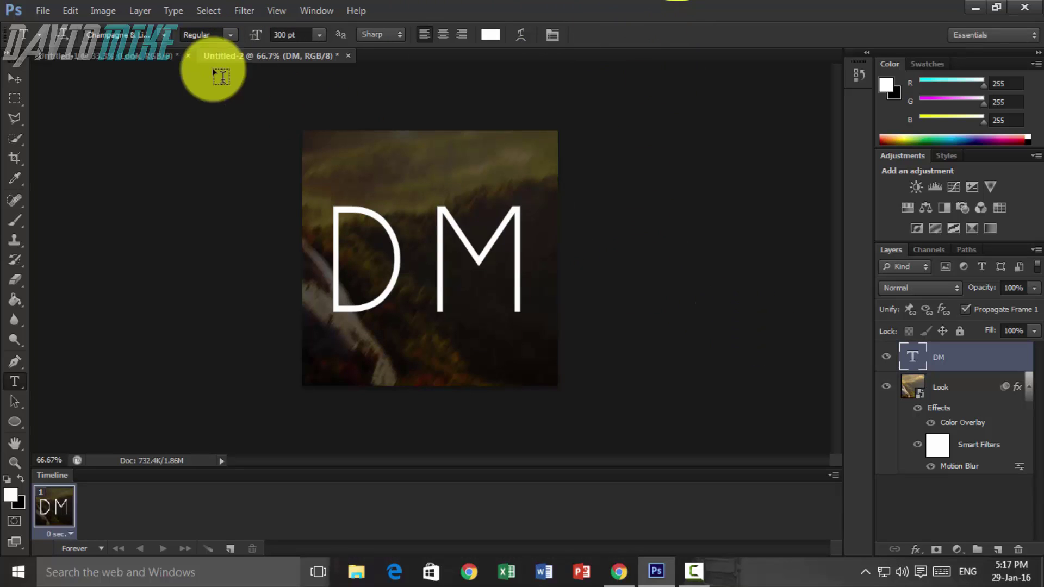
left_click(118, 57)
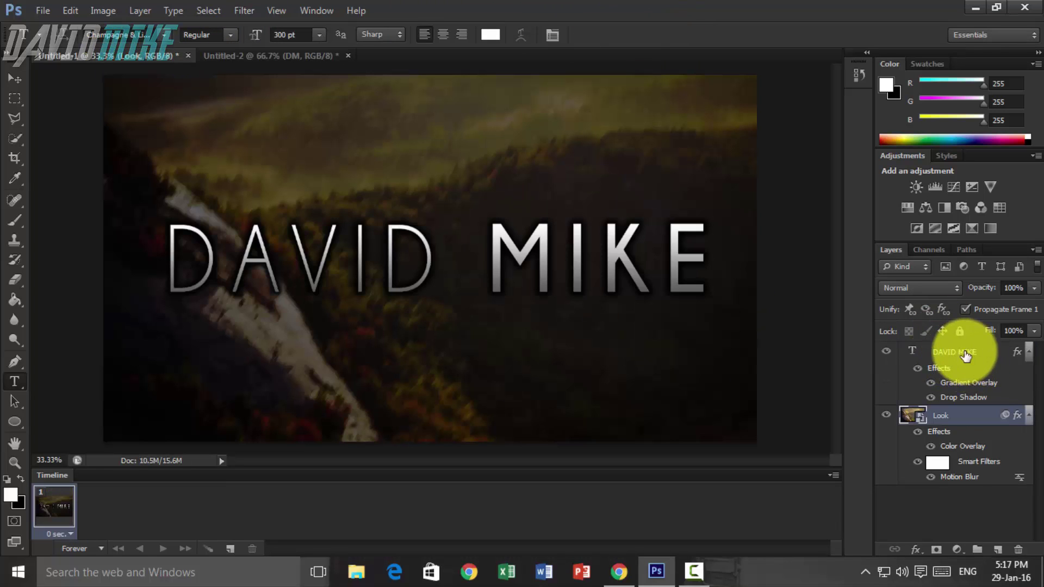
right_click(965, 352)
left_click(831, 423)
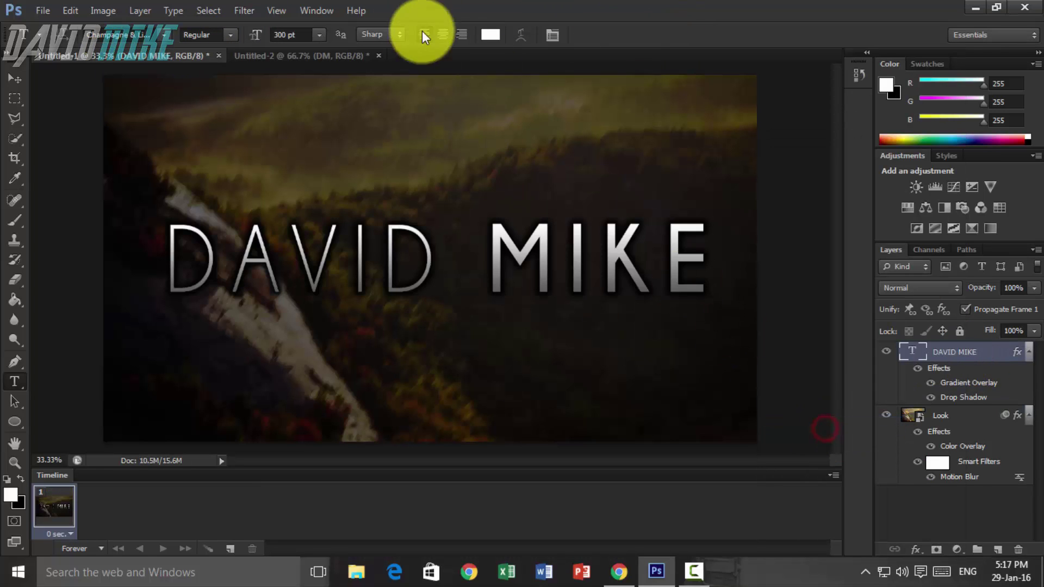
left_click(276, 59)
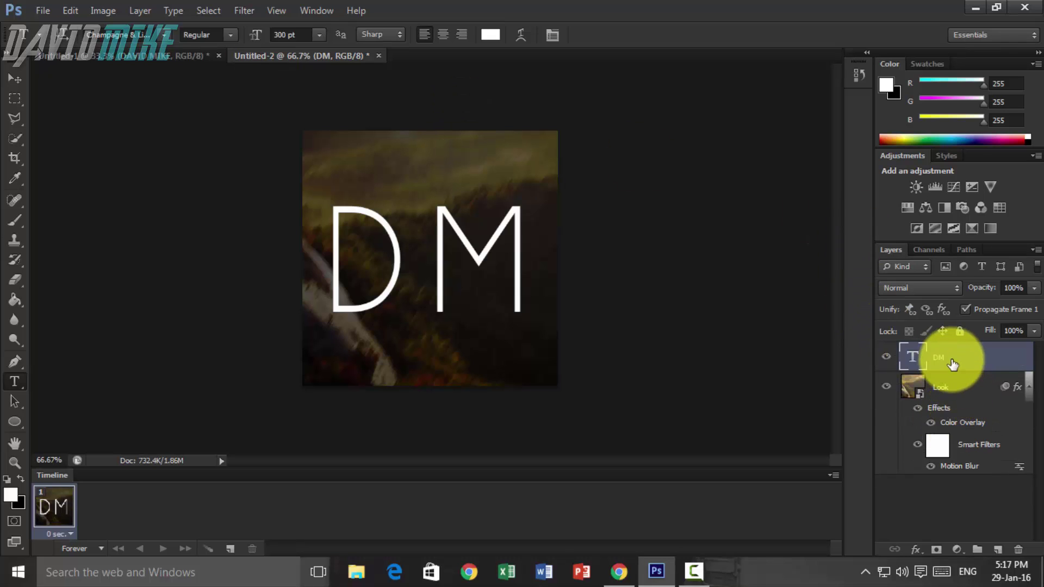
right_click(954, 359)
left_click(811, 438)
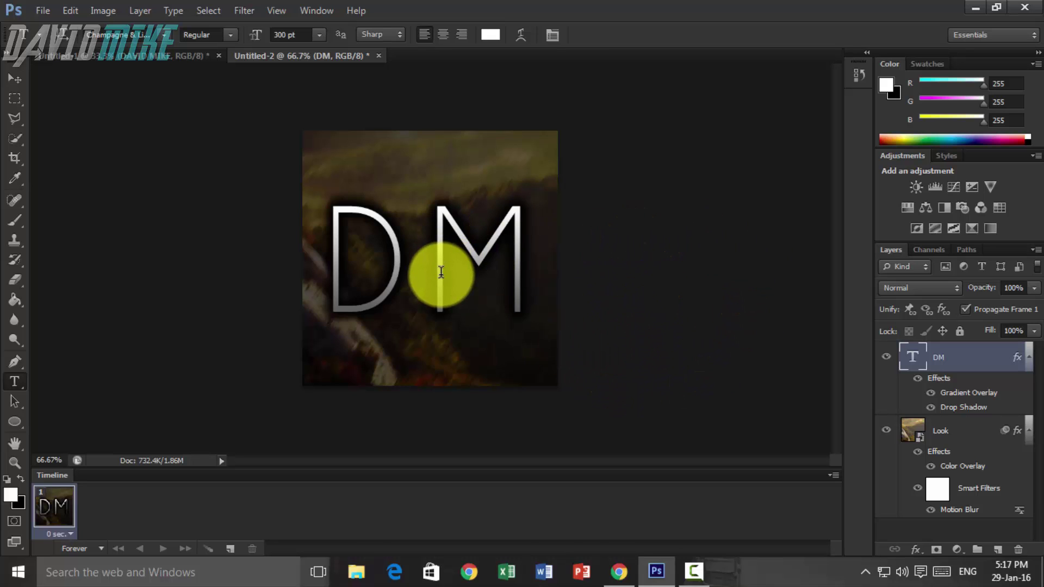
left_click(152, 56)
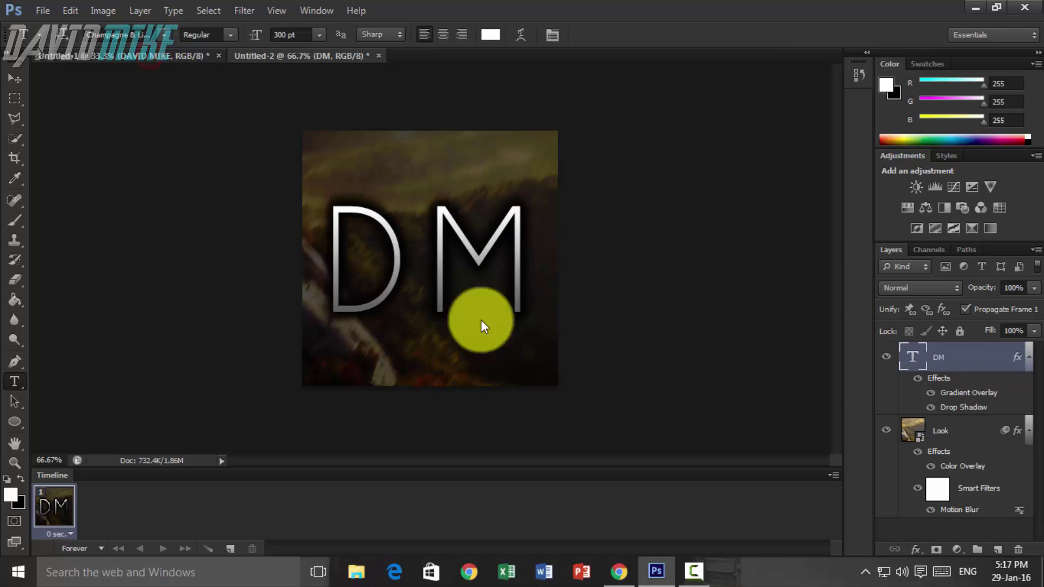